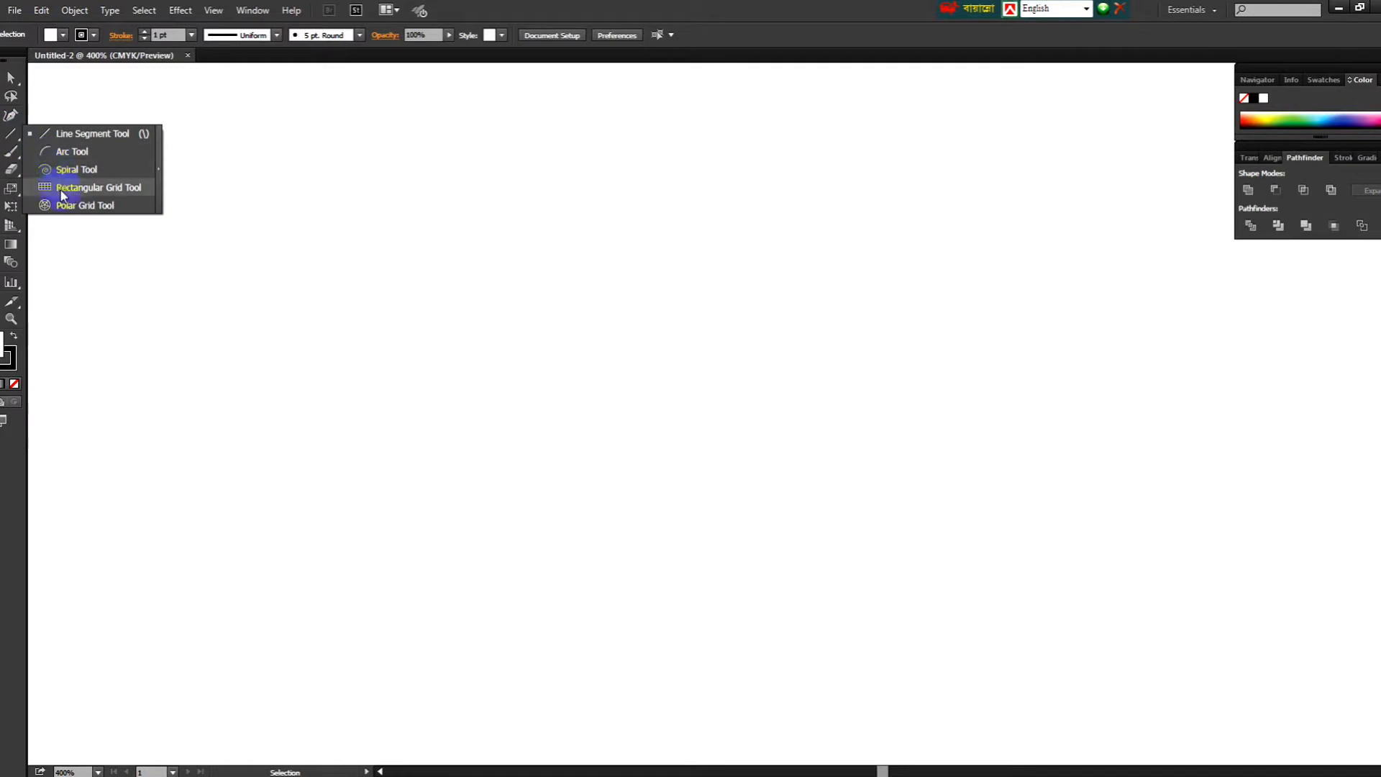
- Create a 100 pt polar grid made of five concentric circles without radial dividers
click(410, 213)
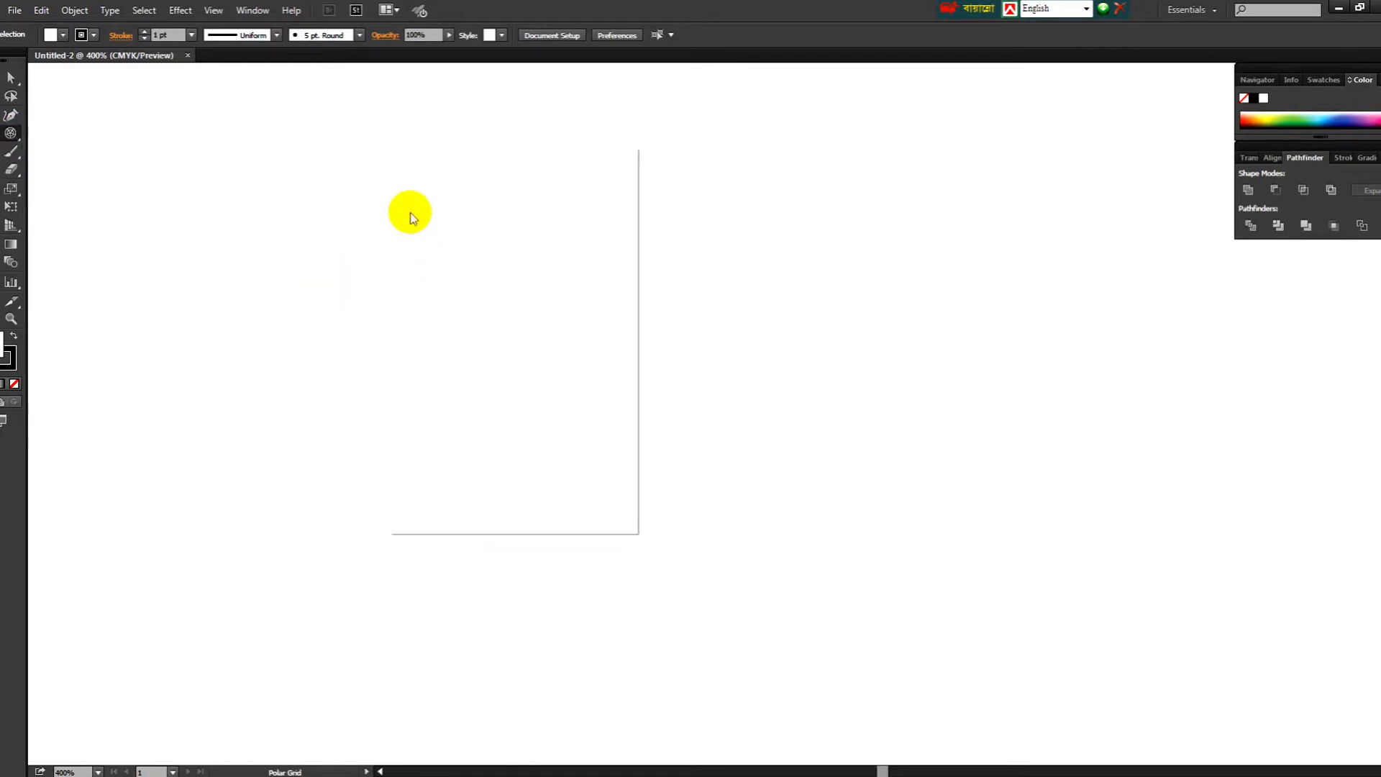
click(535, 503)
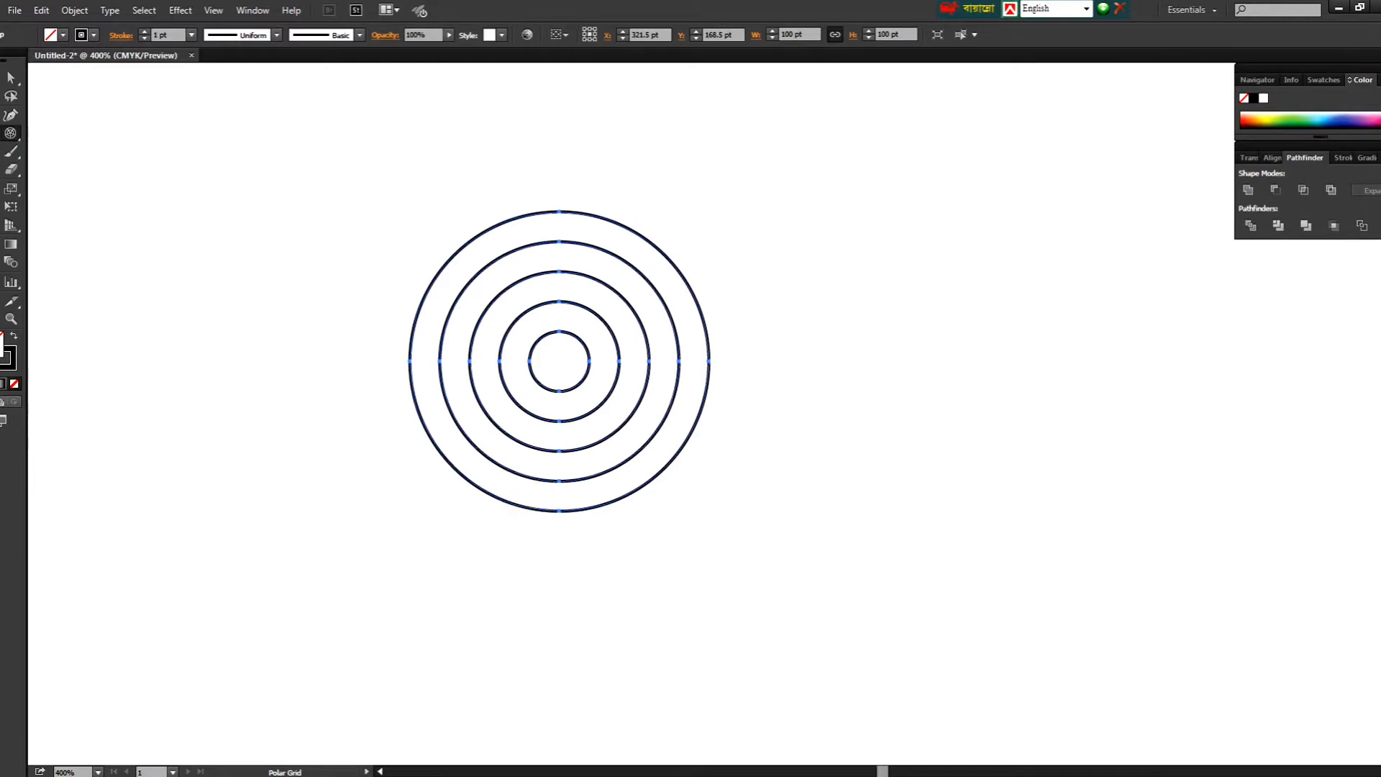
key(v)
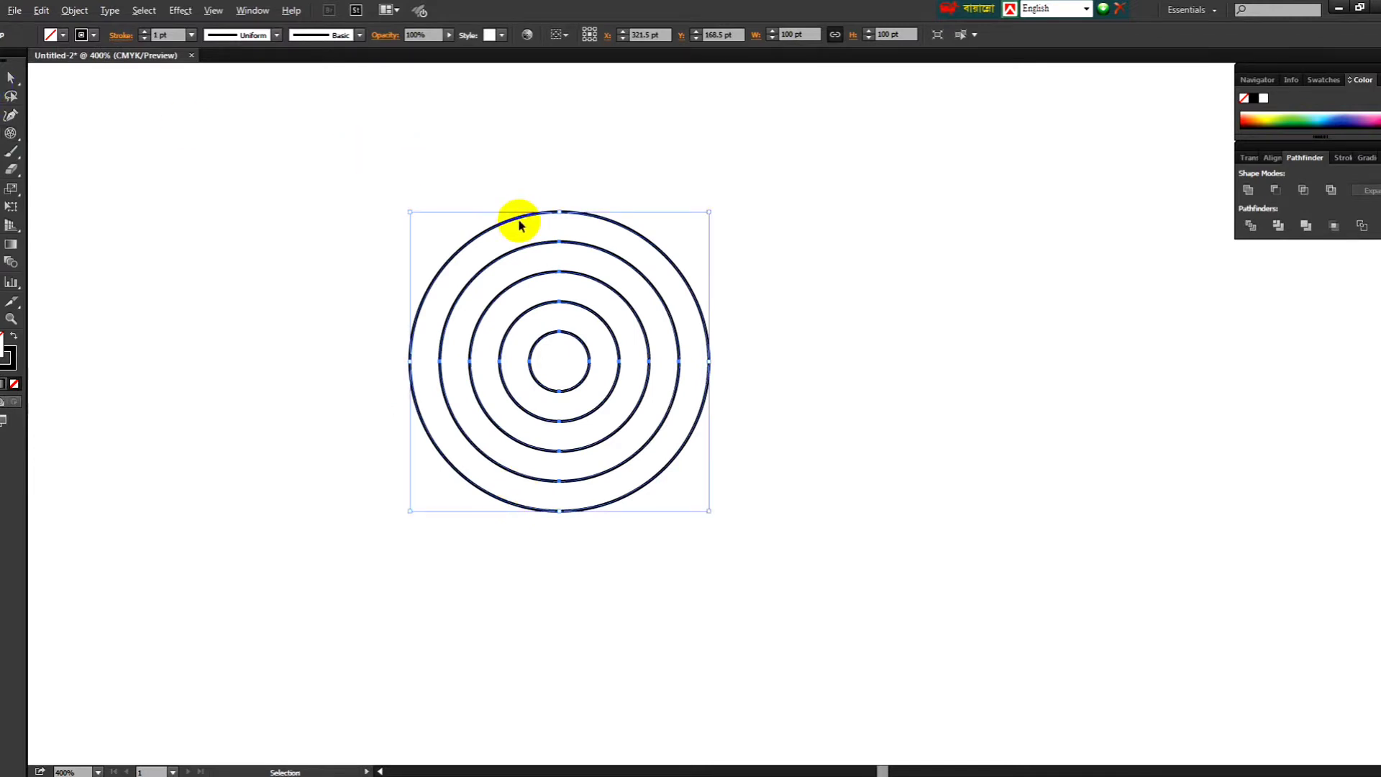
- Duplicate the concentric circles 50 pt sideways so the copy's outer ring passes through the original's centre
drag(515, 220, 667, 251)
key(ctrl+plus)
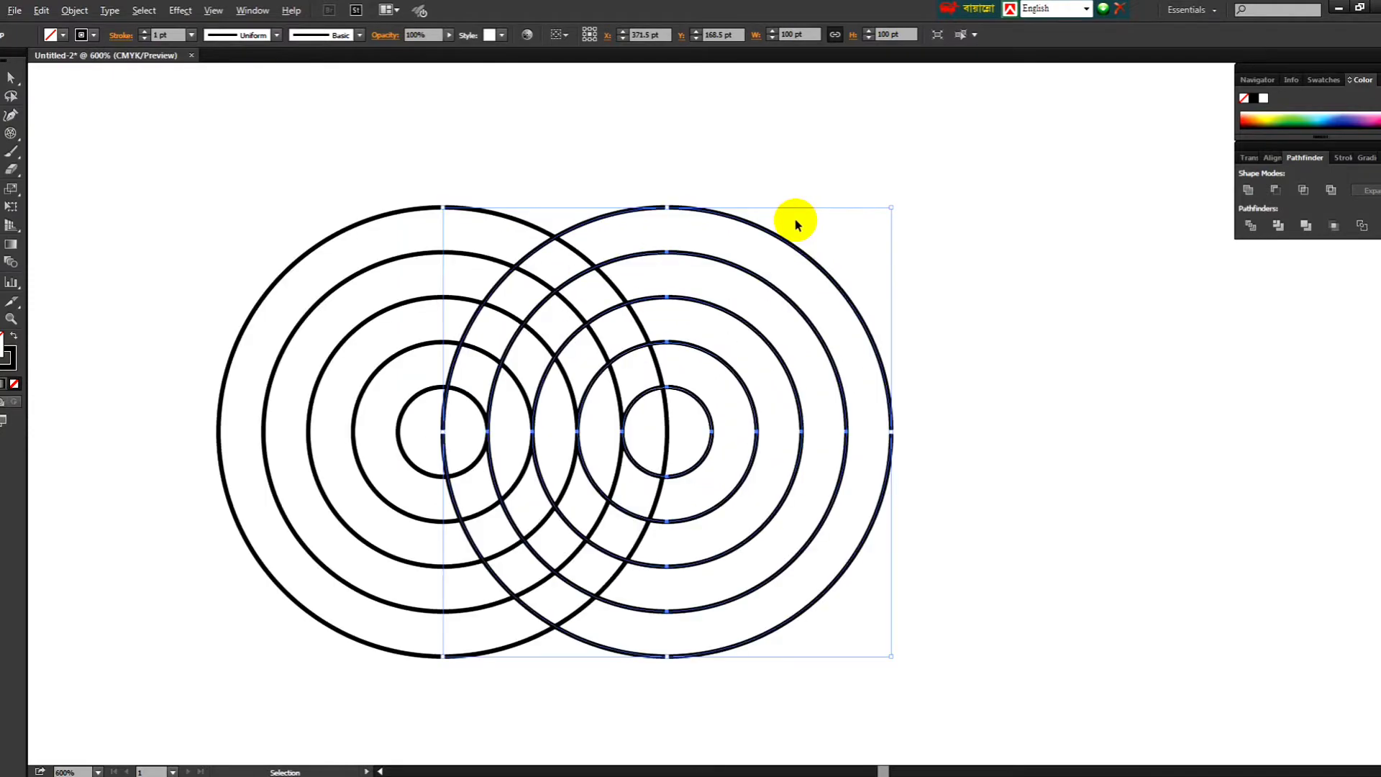
click(607, 132)
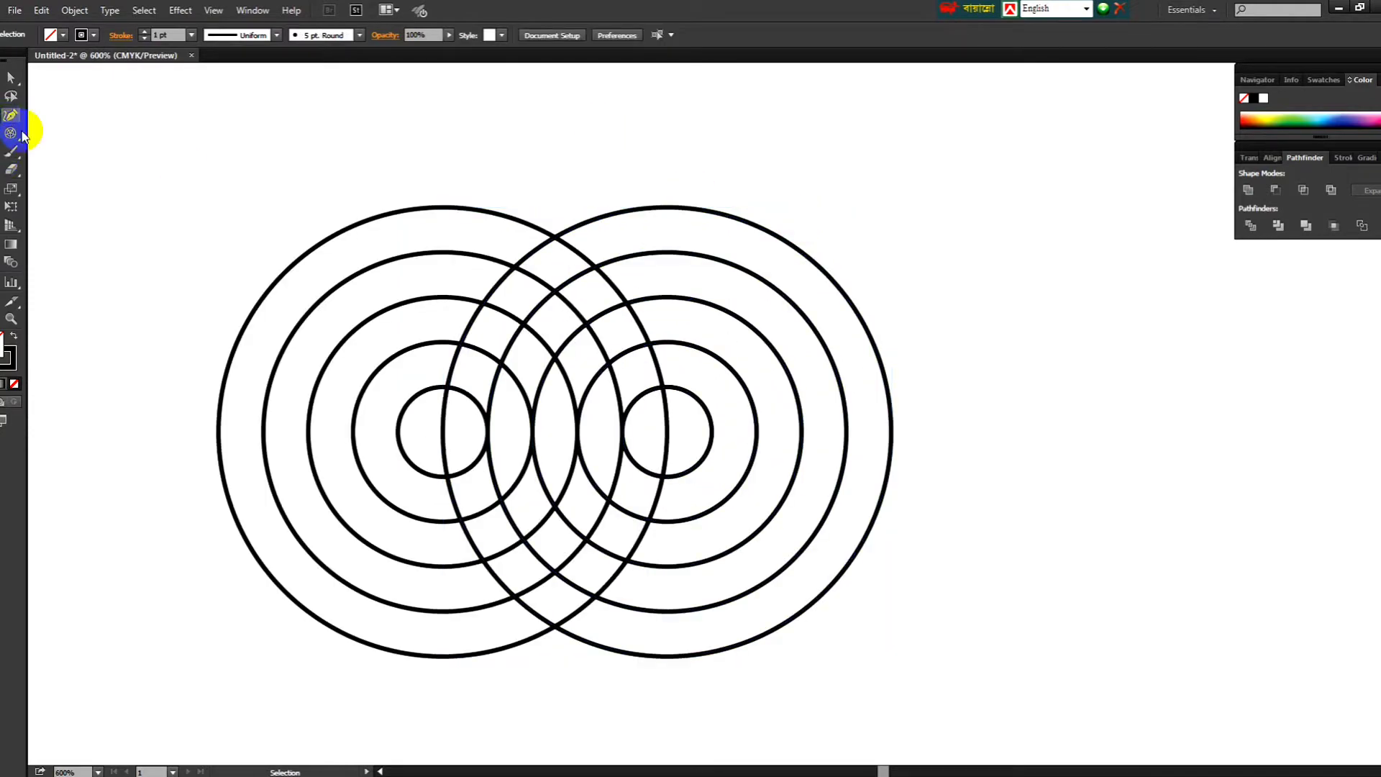
- Draw a horizontal line about 181.5 pt long above the circles and copy it onto the tops of the two outermost rings
drag(24, 136, 42, 136)
drag(125, 133, 936, 131)
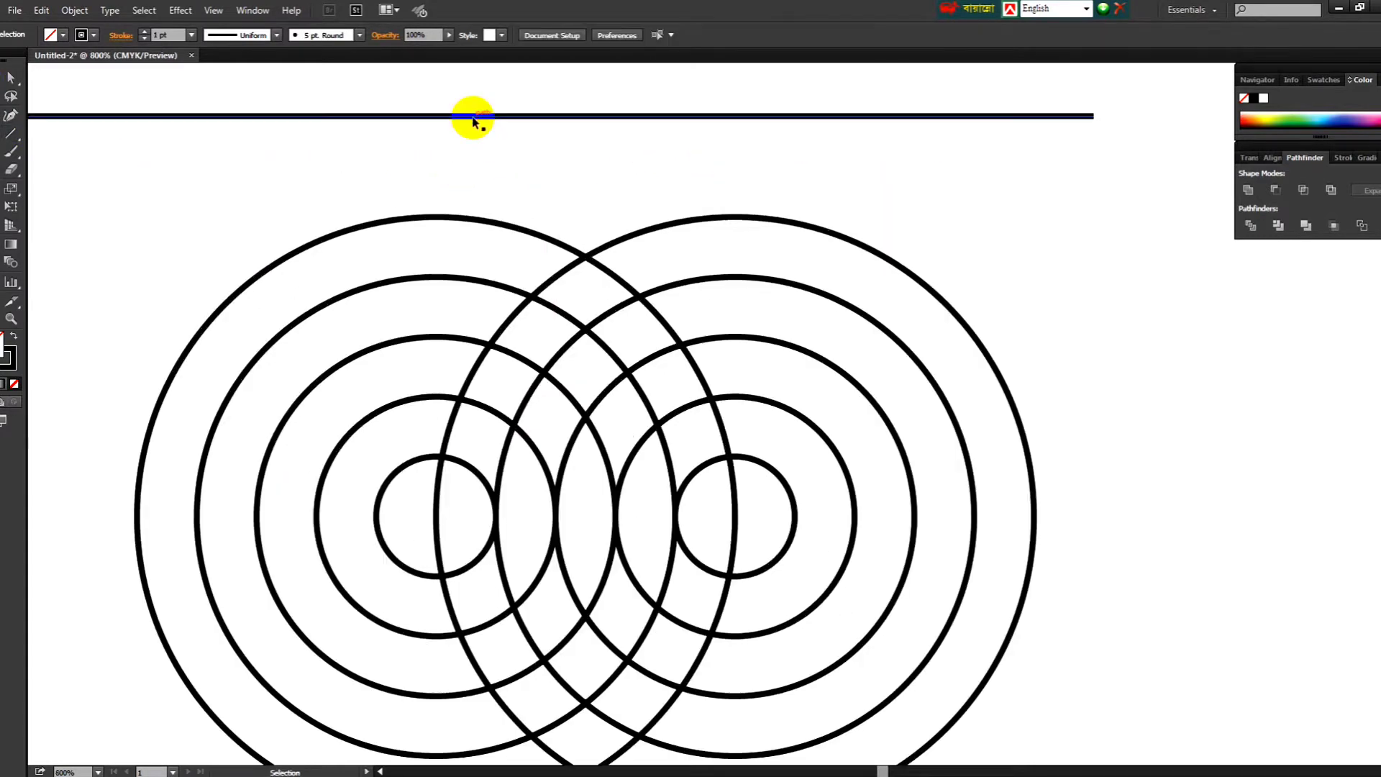
drag(472, 117, 539, 279)
scroll(497, 184, down, 3)
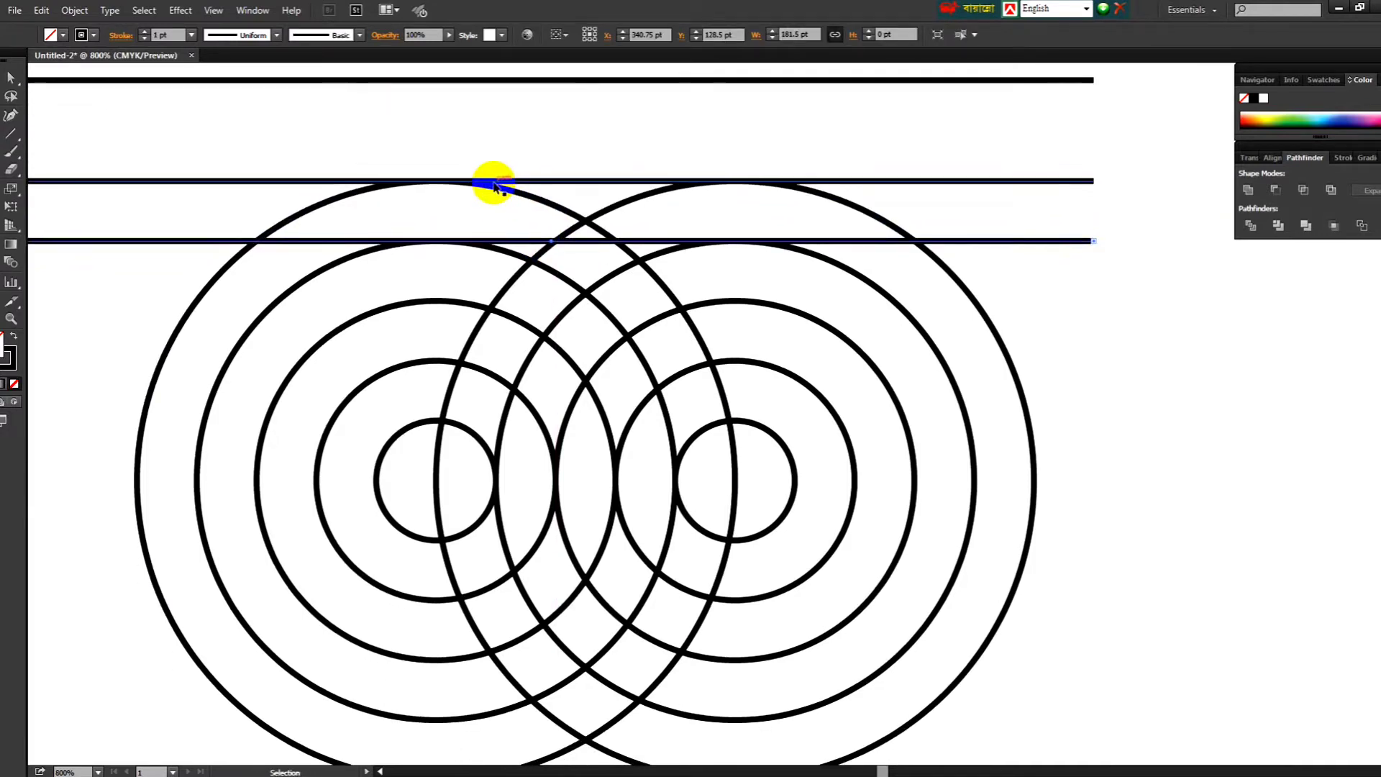
scroll(475, 158, down, 1)
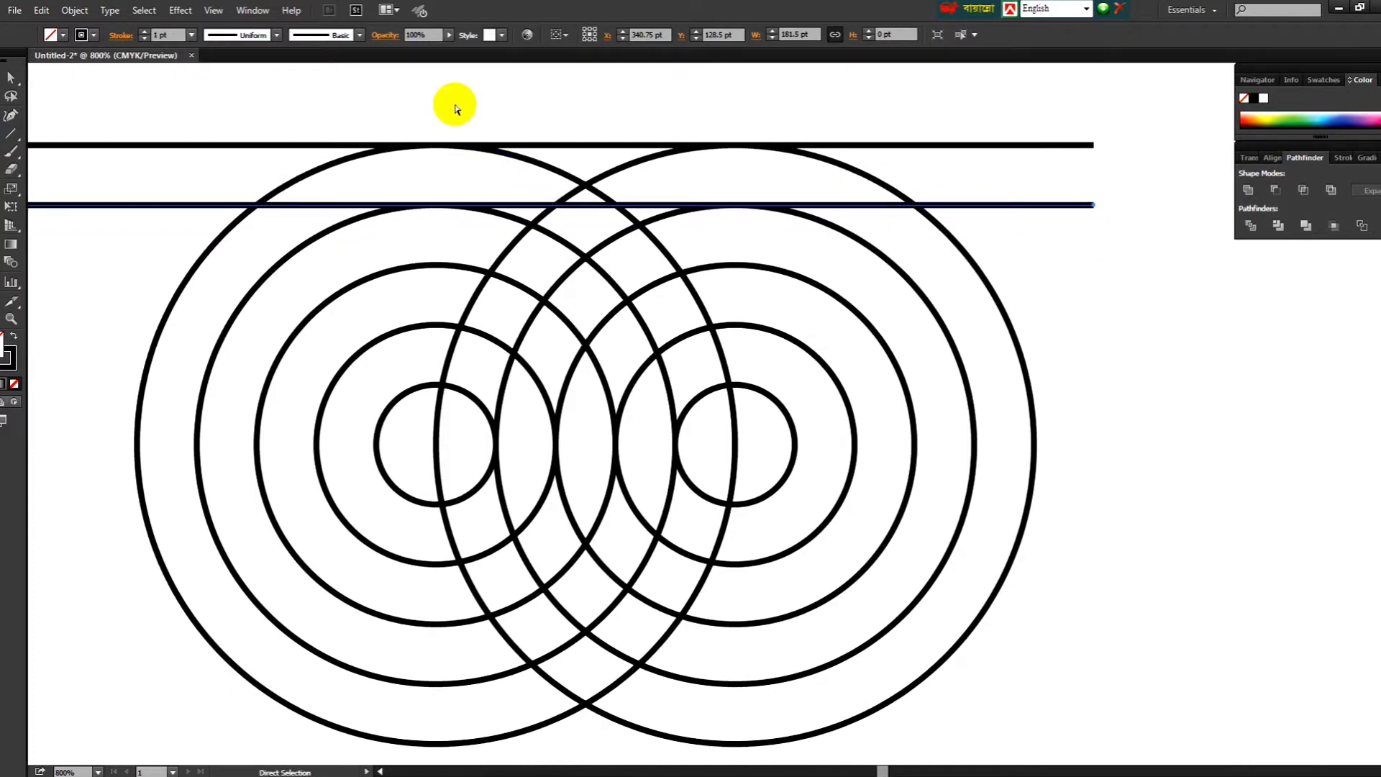
- Repeat the 10 pt line duplication nine times, down to the bottom edge of the outer circles
key(ctrl+d)
key(ctrl+d)
key(ctrl+d)
key(ctrl+d)
key(ctrl+d)
key(ctrl+d)
key(ctrl+d)
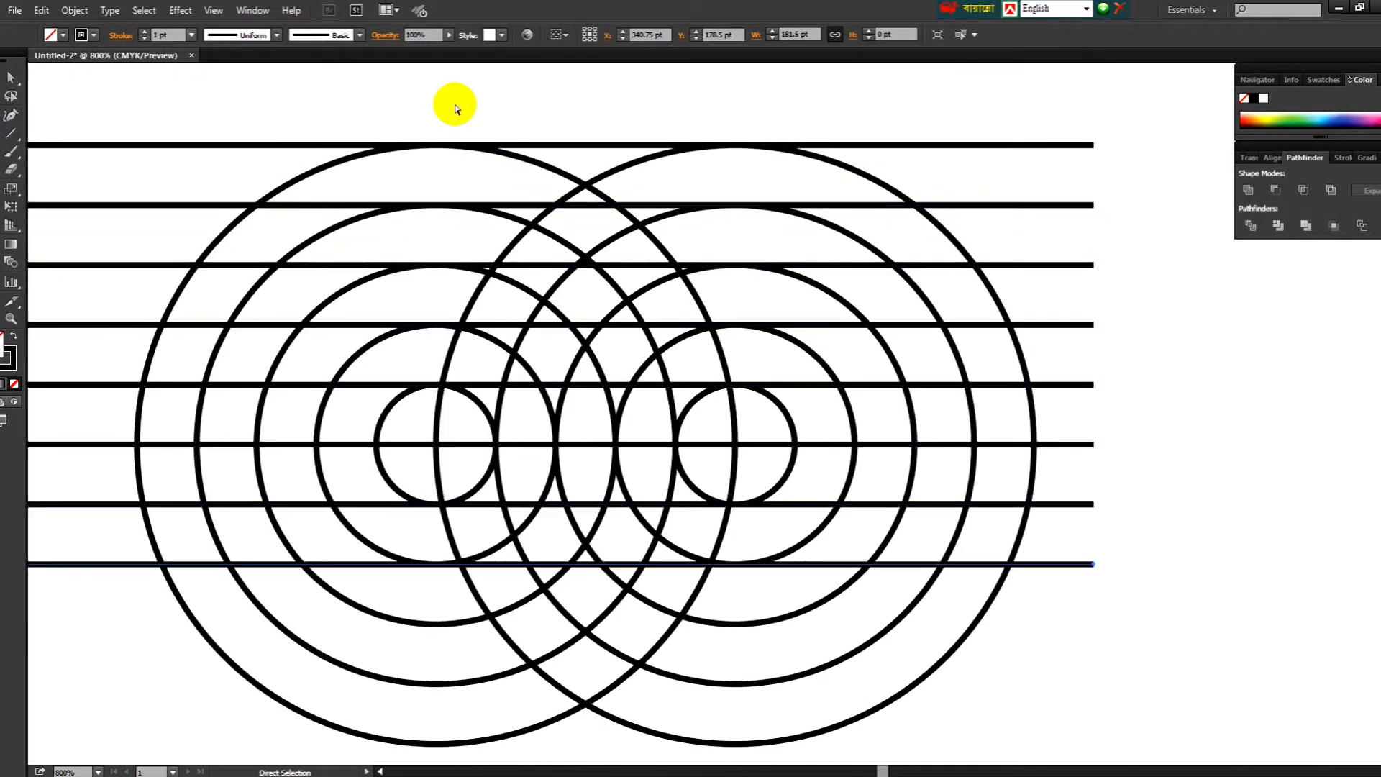
key(ctrl+d)
key(ctrl+d)
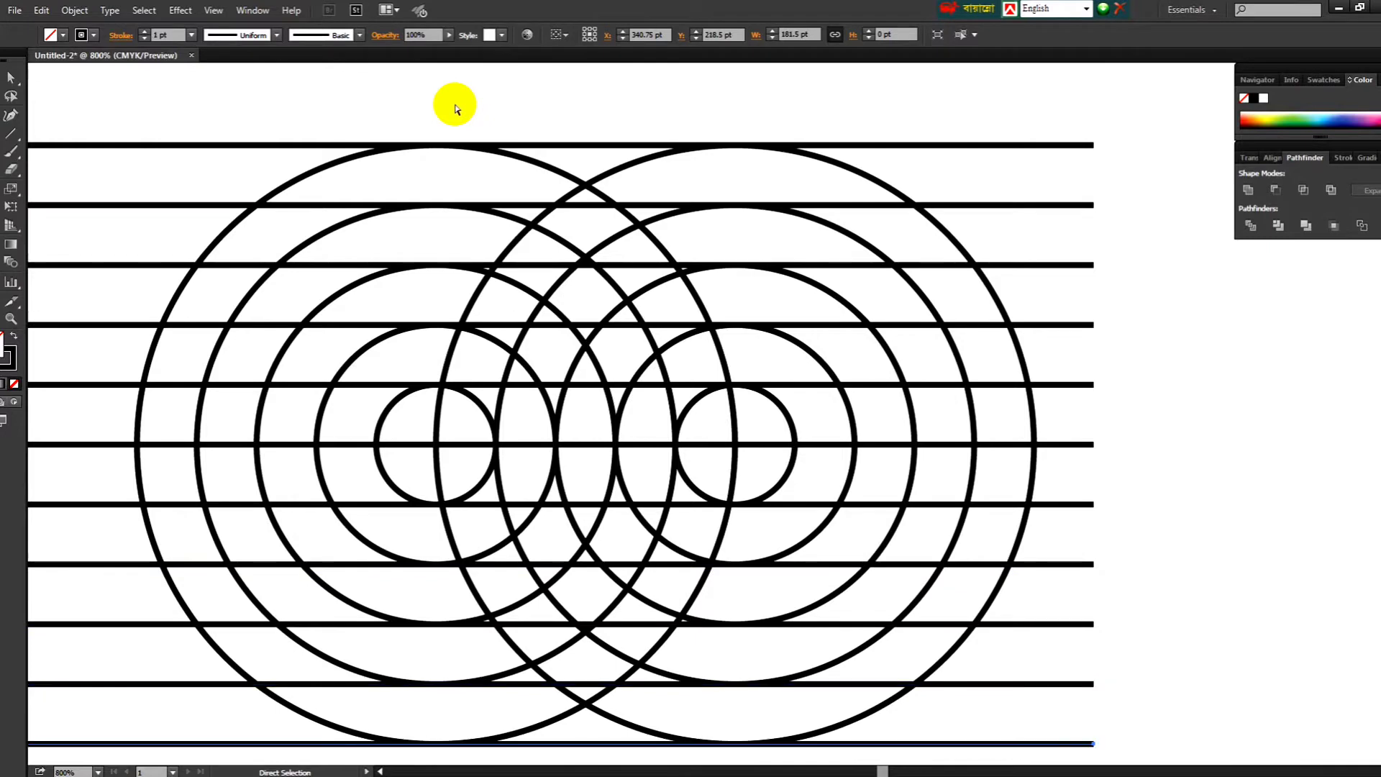
- Delete the spare horizontal line lying above the circles
key(ctrl+minus)
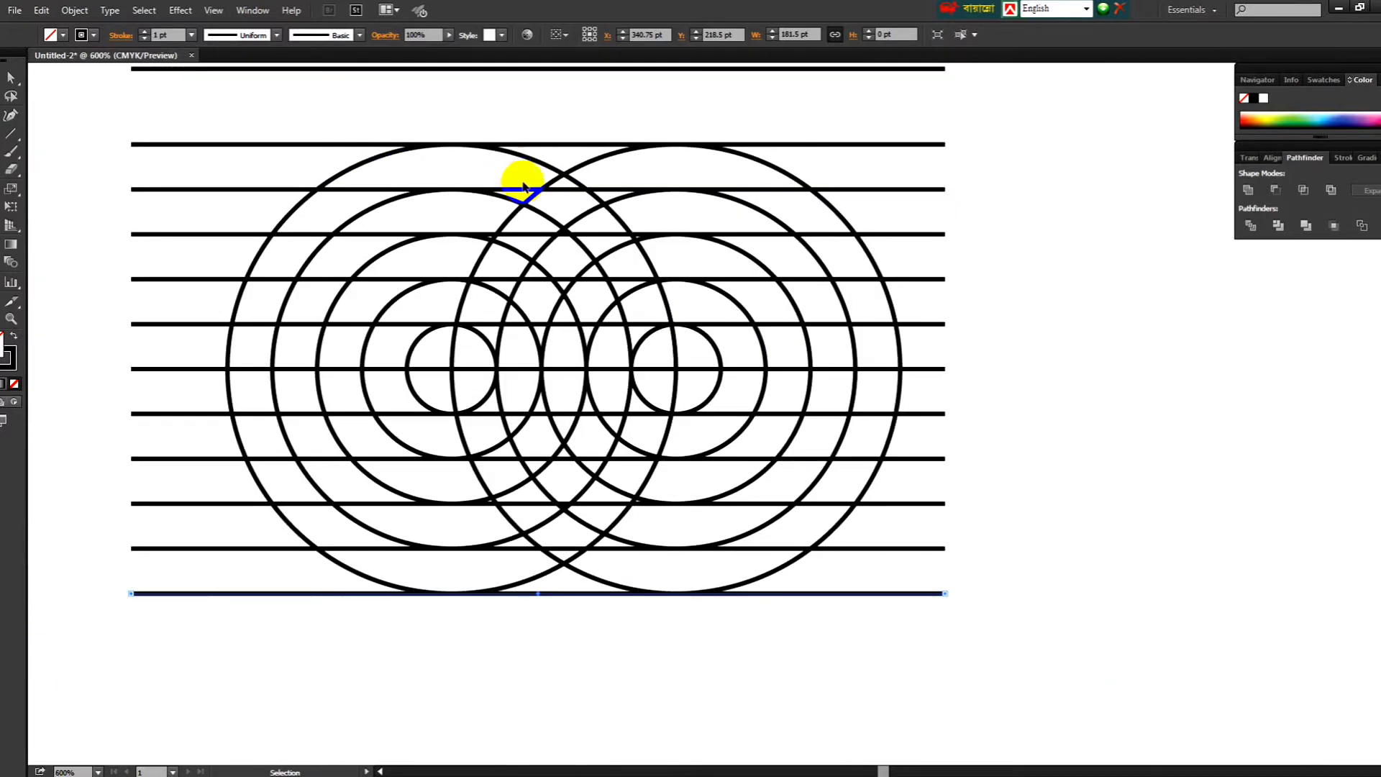
scroll(525, 176, up, 1)
click(501, 81)
key(Delete)
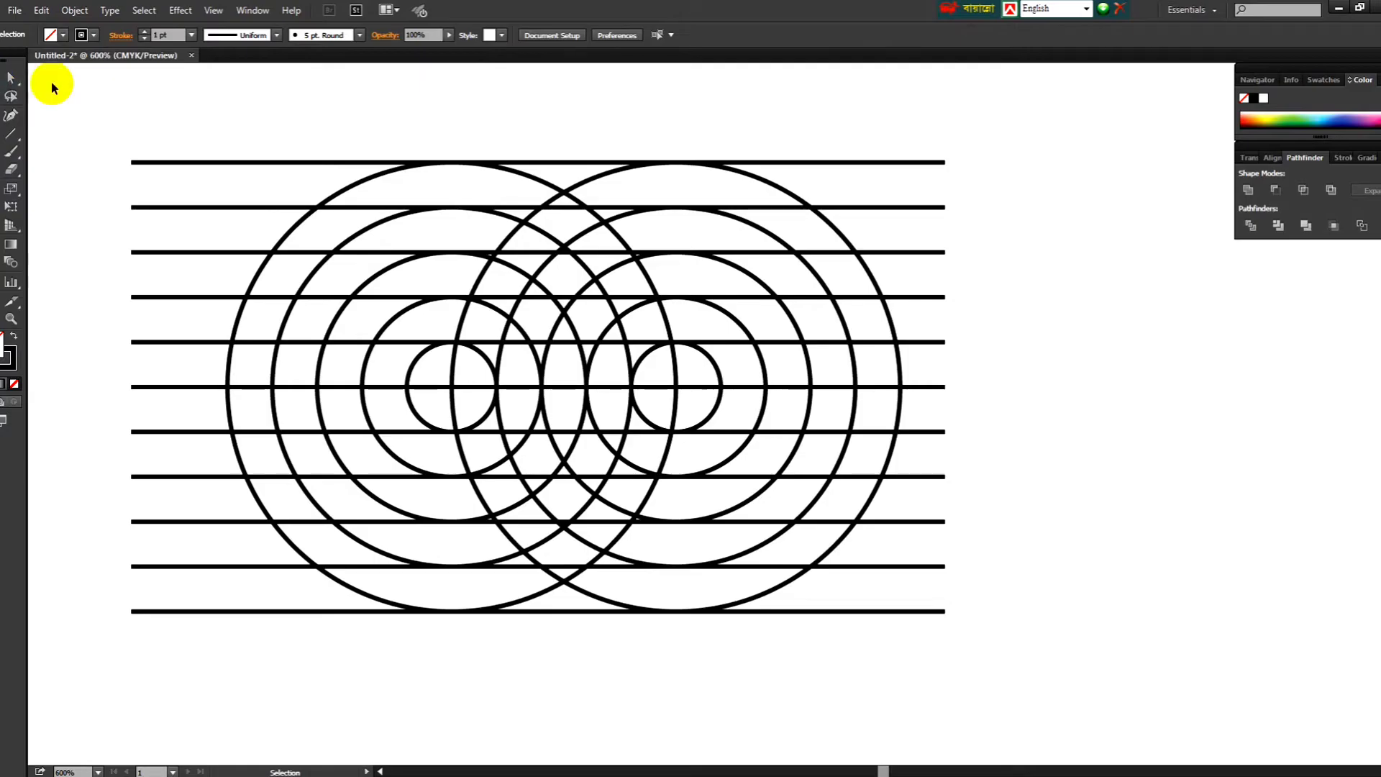
- Select all circles and lines and merge regions with Shape Builder into an A-shaped symbol with two curled ends
drag(67, 91, 1056, 657)
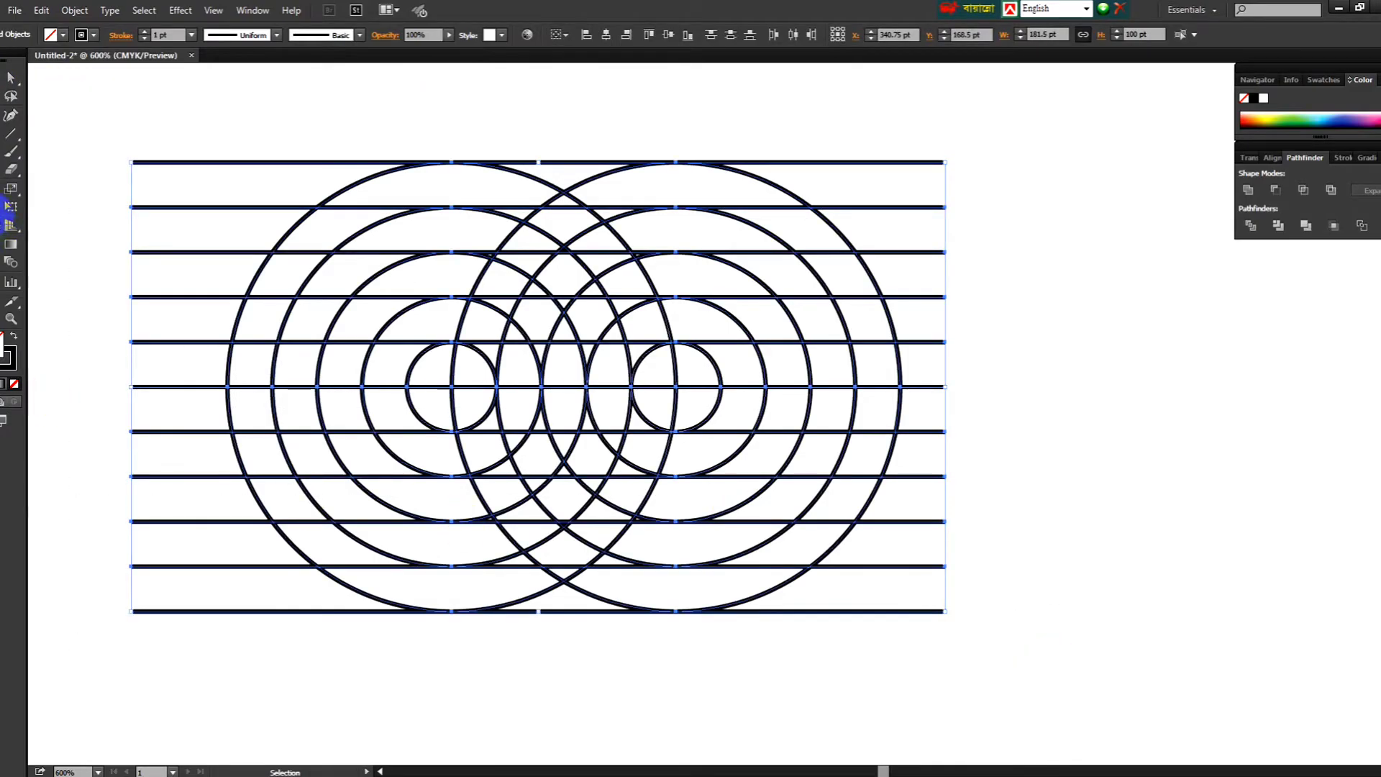
key(ctrl+equal)
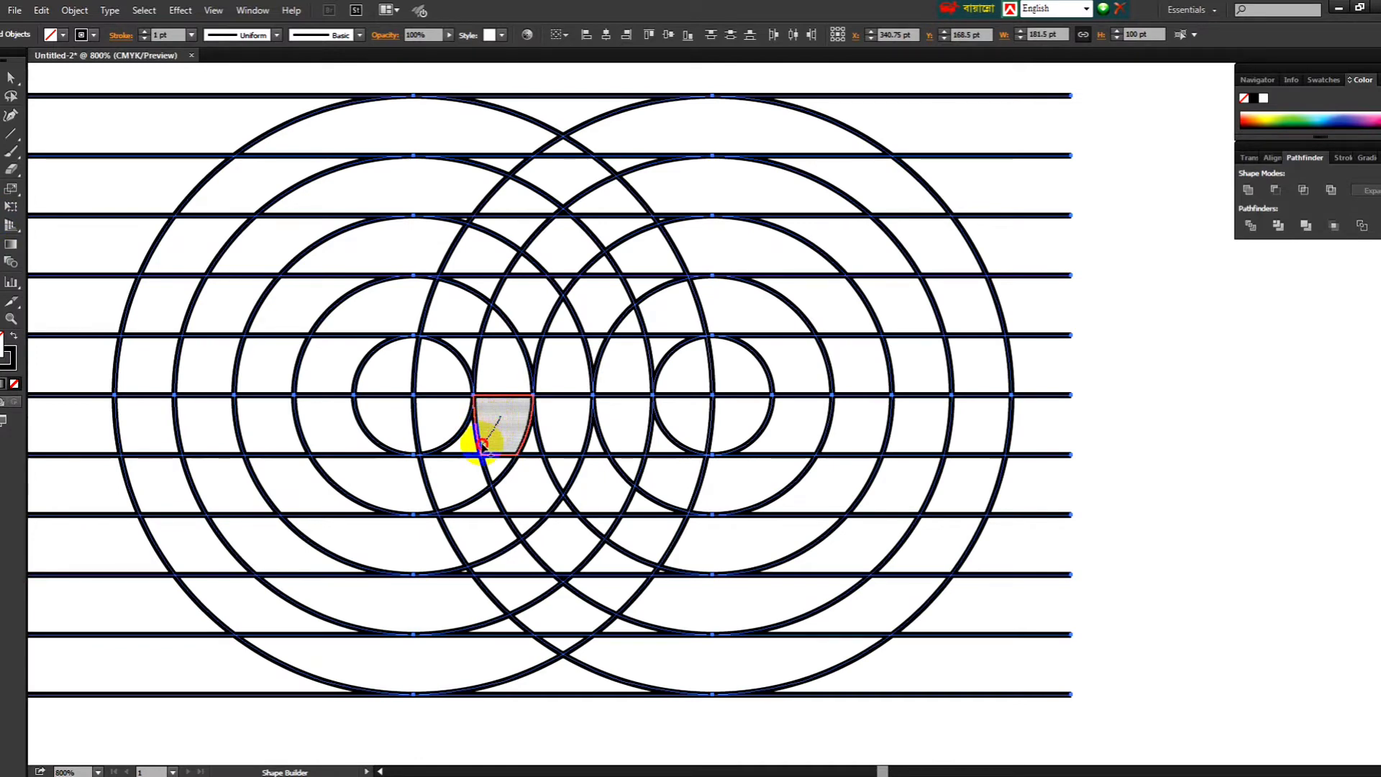
mouse_move(483, 444)
mouse_down()
mouse_move(464, 466)
mouse_move(385, 486)
mouse_move(345, 460)
mouse_move(331, 378)
mouse_move(355, 342)
mouse_move(412, 311)
mouse_move(556, 286)
mouse_move(583, 320)
mouse_move(640, 289)
mouse_move(776, 320)
mouse_move(807, 434)
mouse_move(748, 472)
mouse_move(683, 475)
mouse_move(648, 448)
mouse_move(637, 460)
mouse_move(625, 404)
mouse_up()
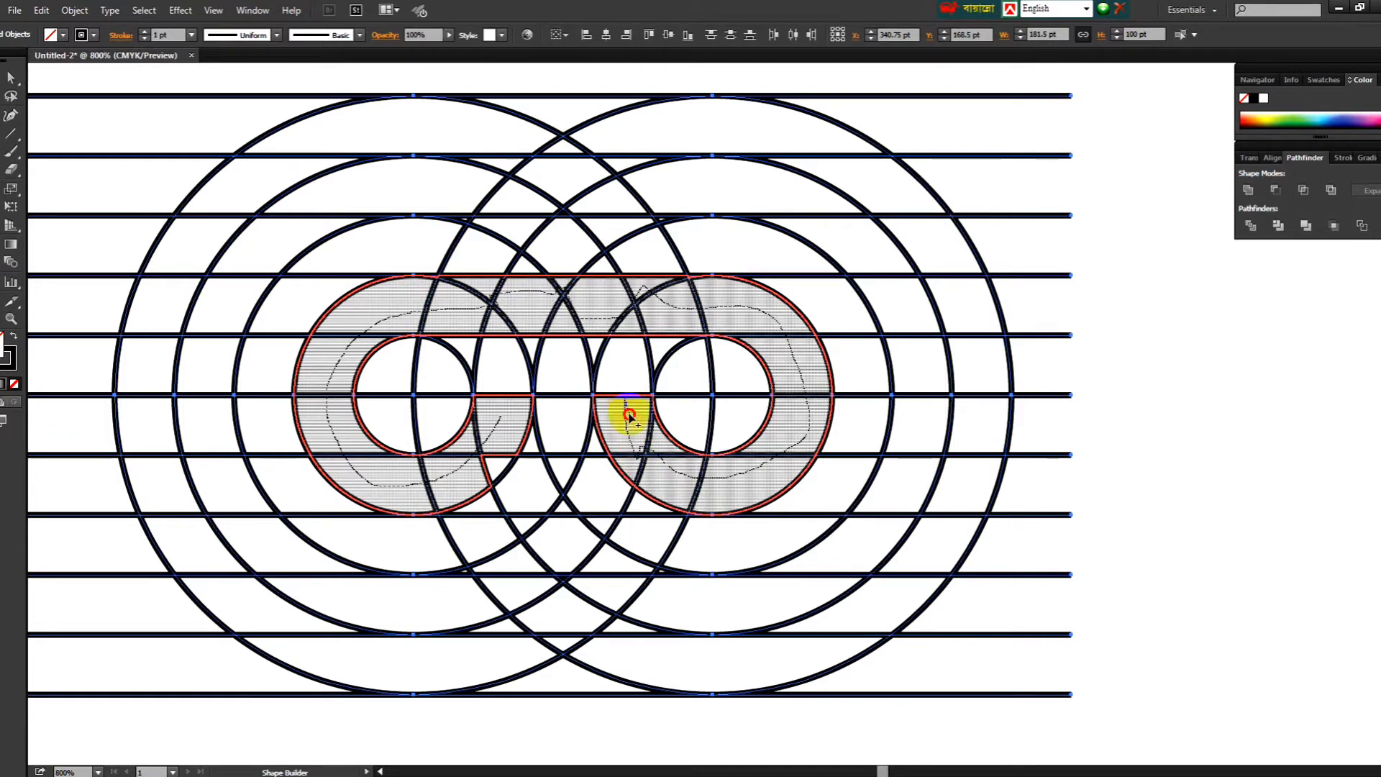
drag(627, 416, 623, 412)
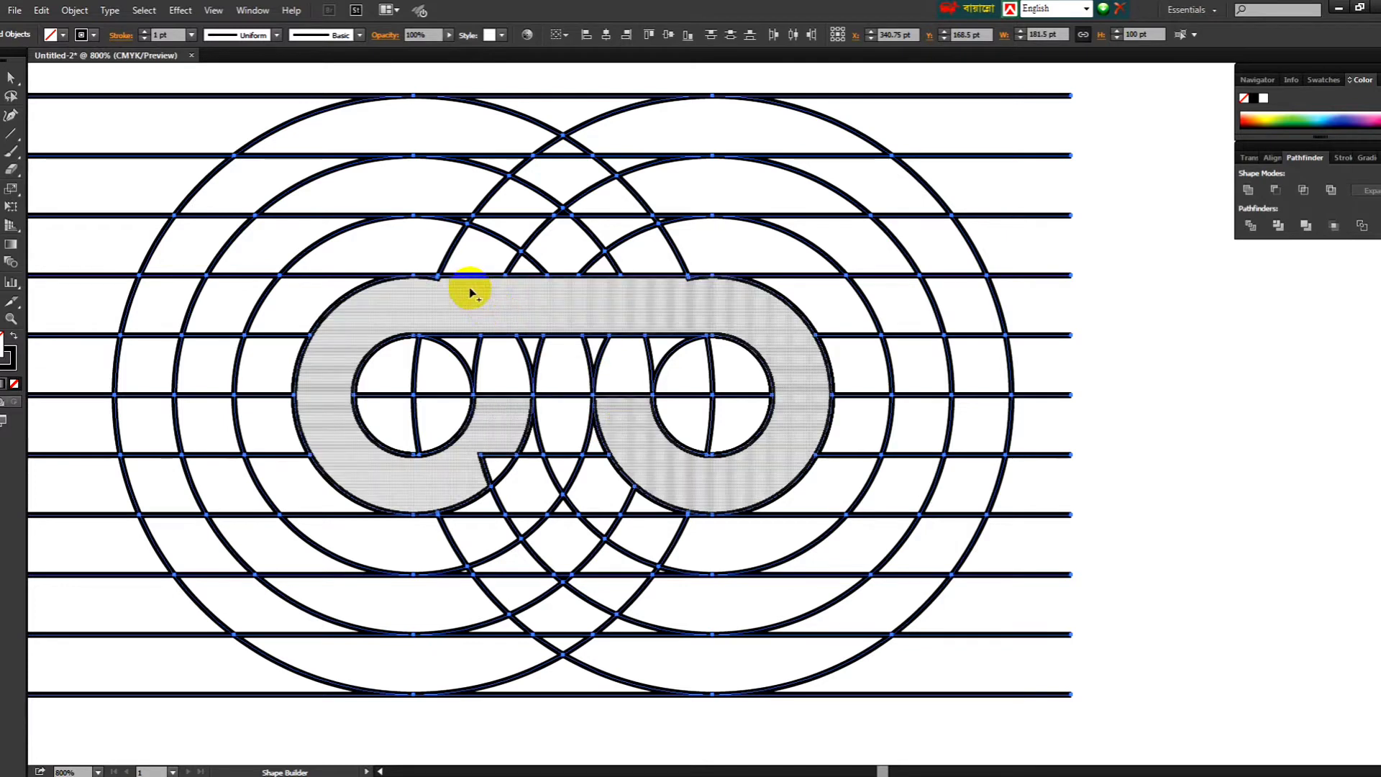
mouse_move(468, 291)
mouse_down()
mouse_move(493, 230)
mouse_move(560, 156)
mouse_move(633, 243)
mouse_move(653, 296)
mouse_up()
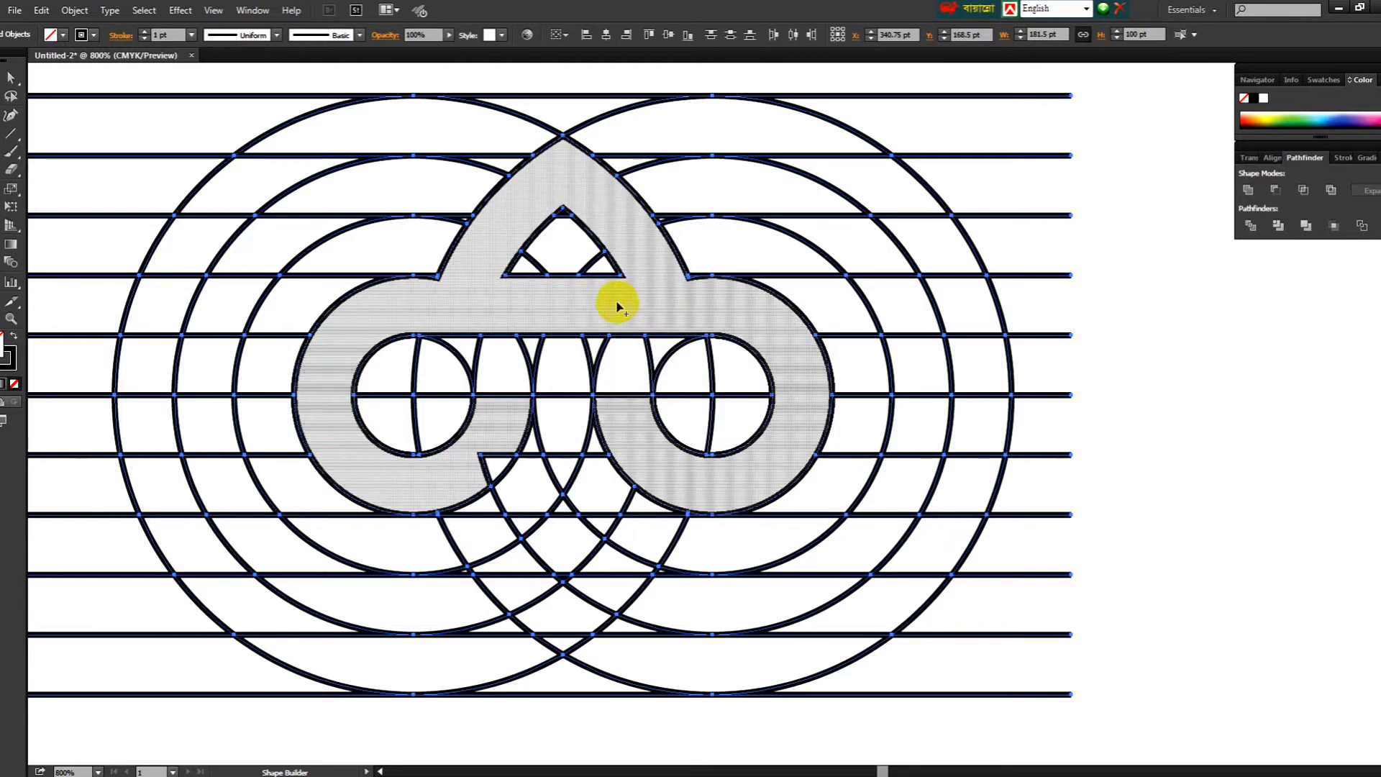
drag(505, 435, 471, 481)
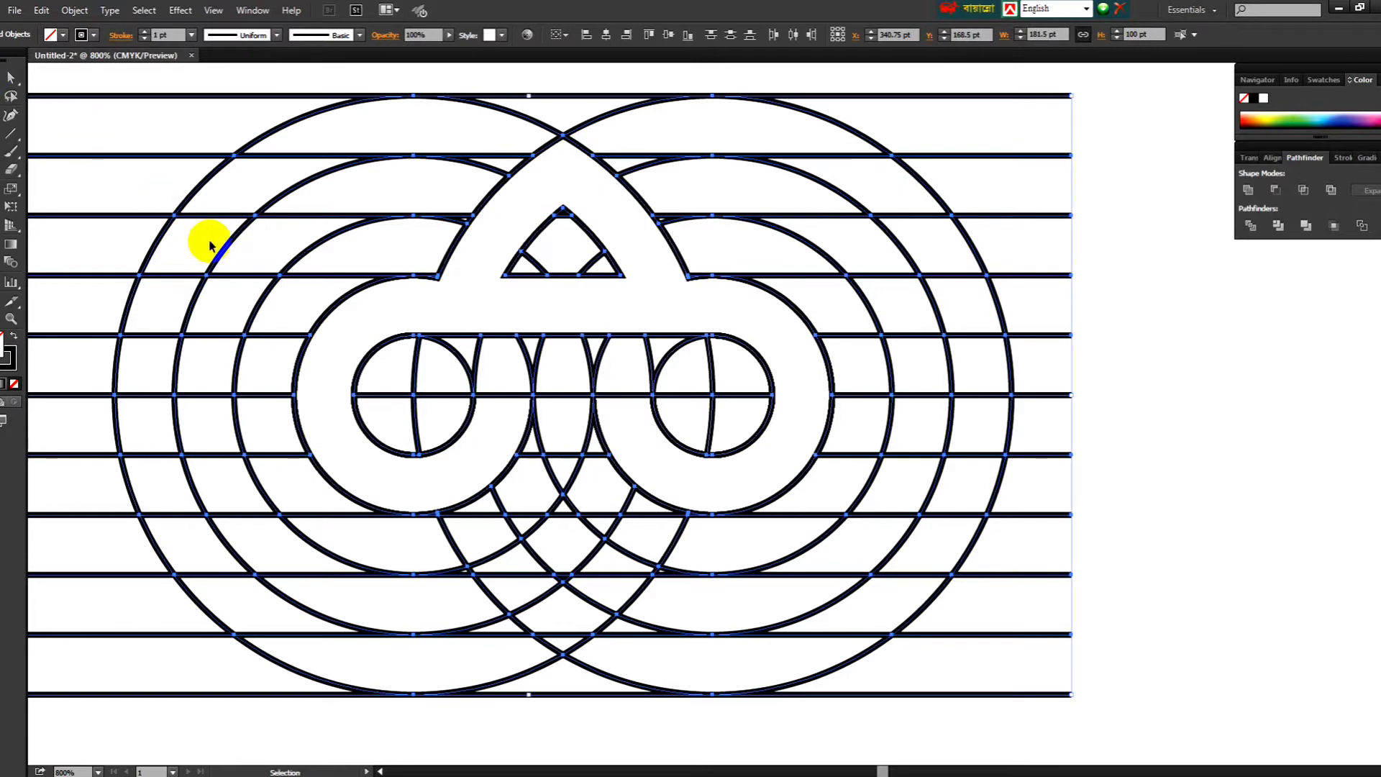
- Move the merged A symbol about 151 pt sideways, out of the construction grid onto empty canvas
key(ctrl+minus)
key(ctrl+minus)
click(281, 106)
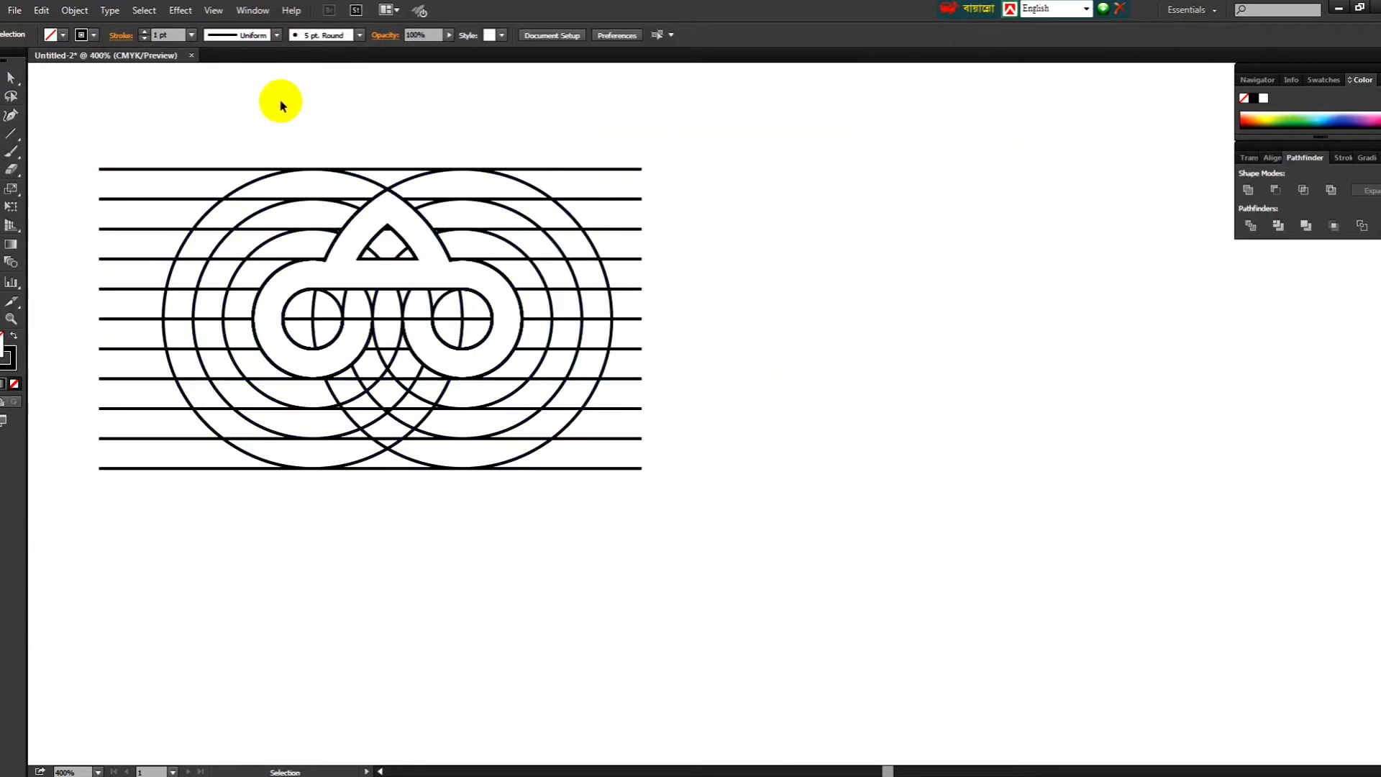
click(276, 277)
drag(276, 277, 727, 314)
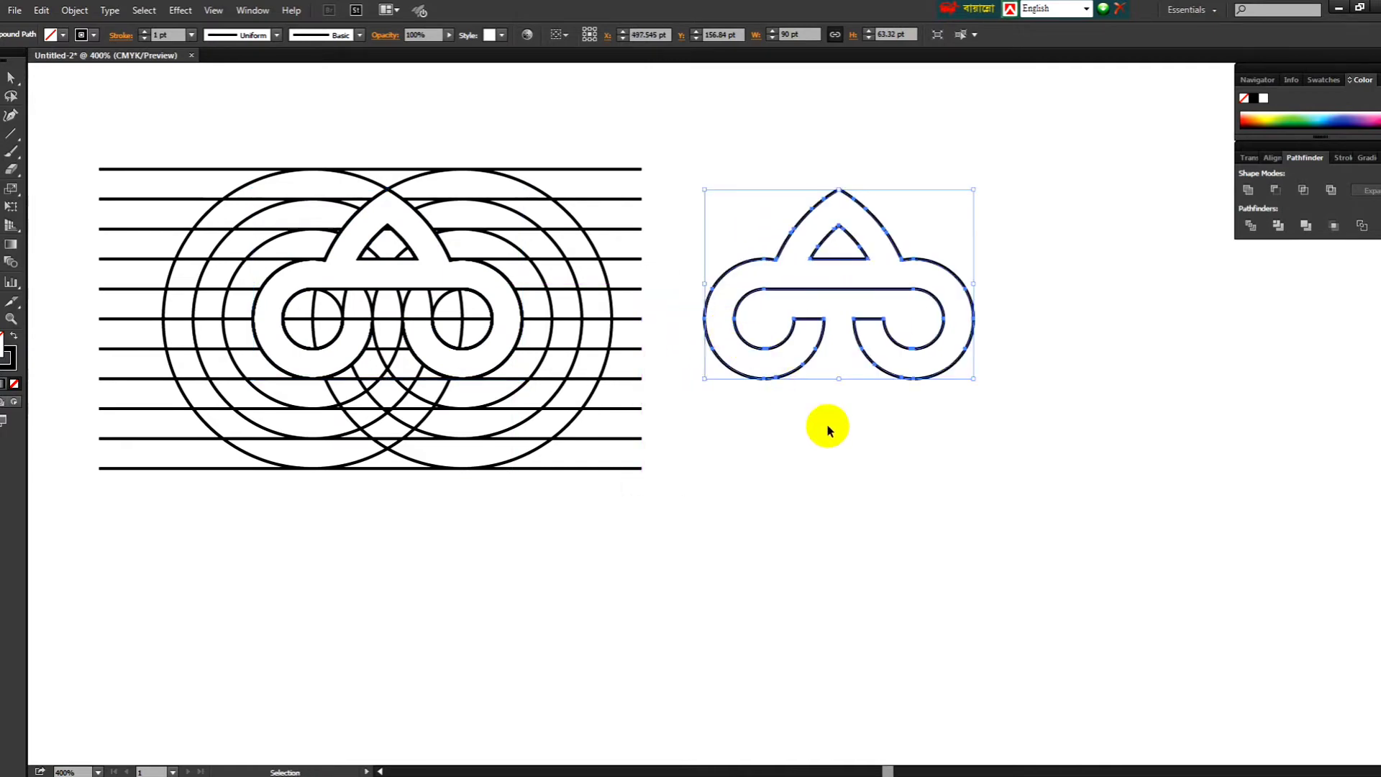
click(827, 423)
- Delete the leftover construction circles and lines, keeping only the separate symbol
scroll(1030, 276, up, 3)
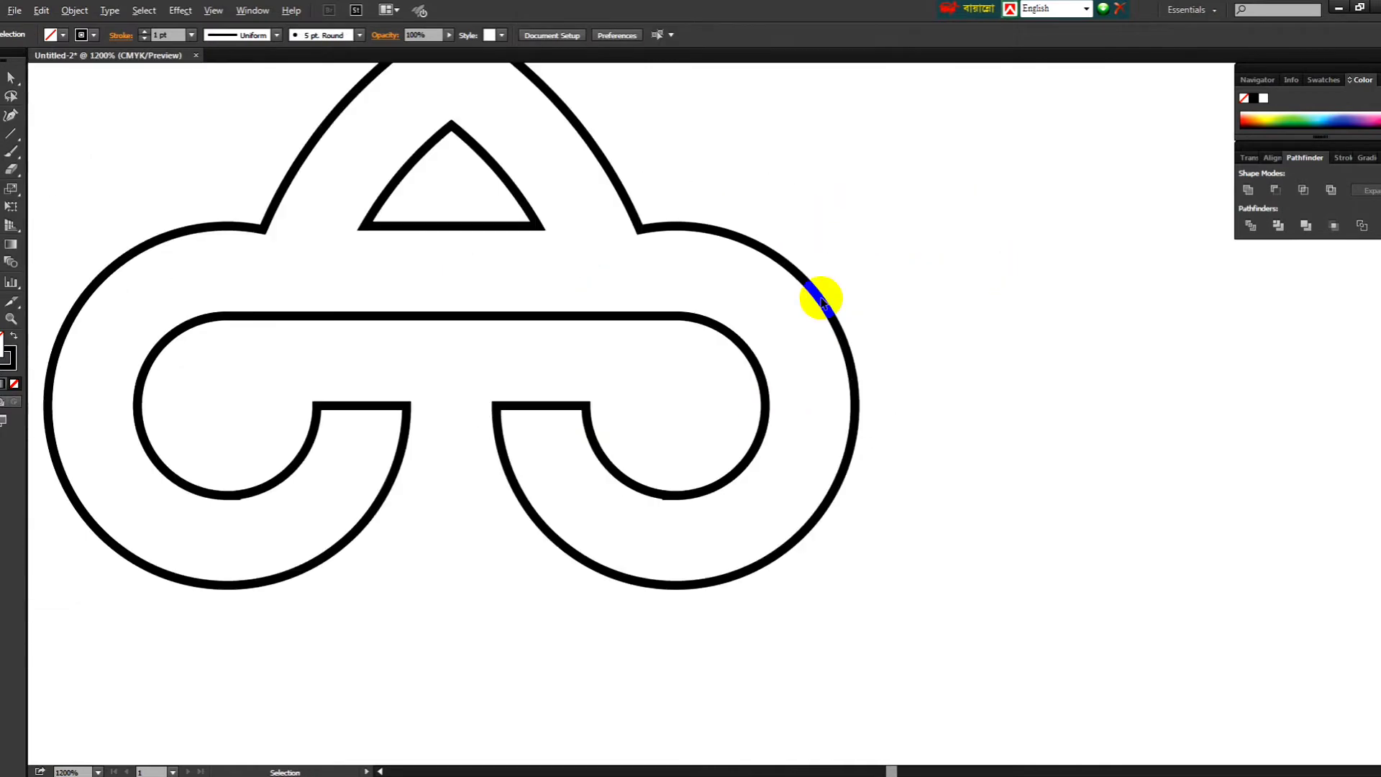
scroll(376, 338, down, 2)
scroll(194, 245, up, 1)
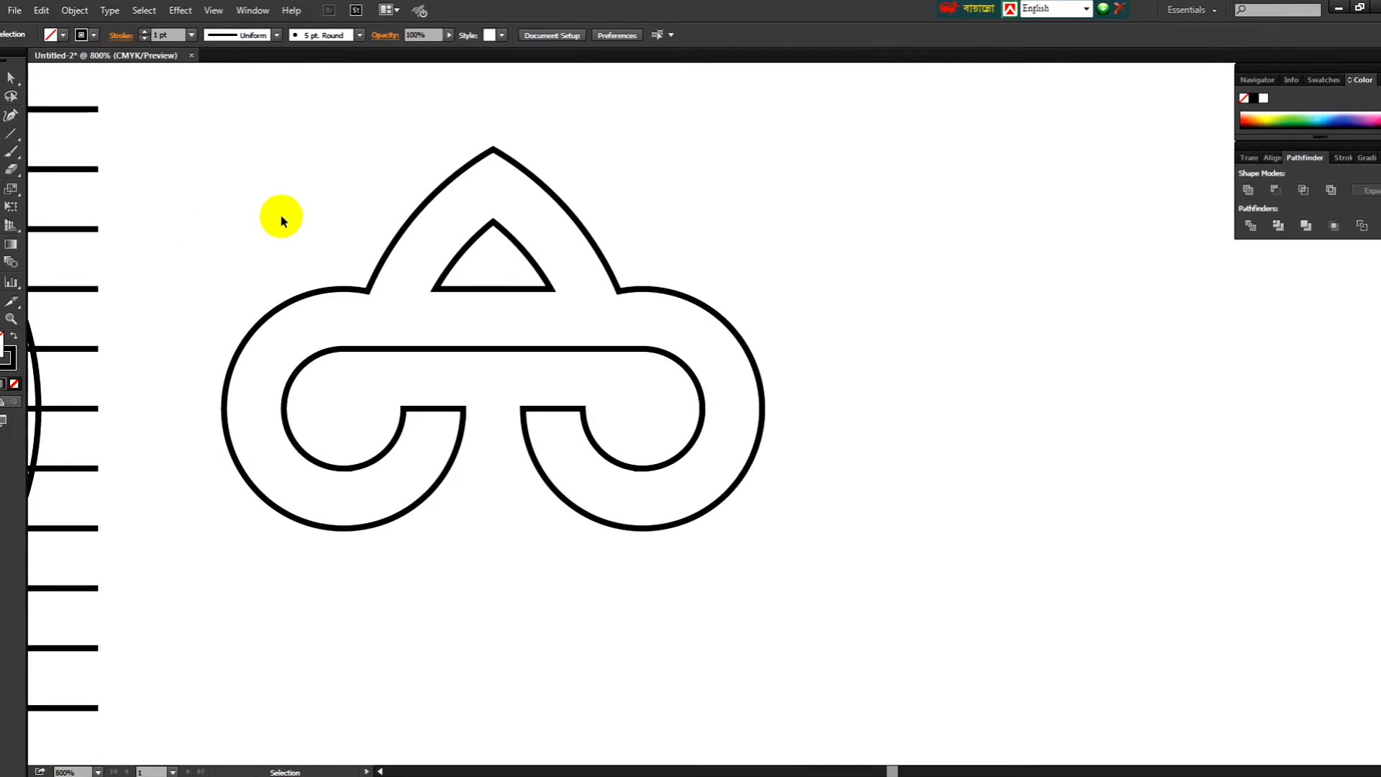
scroll(585, 222, down, 4)
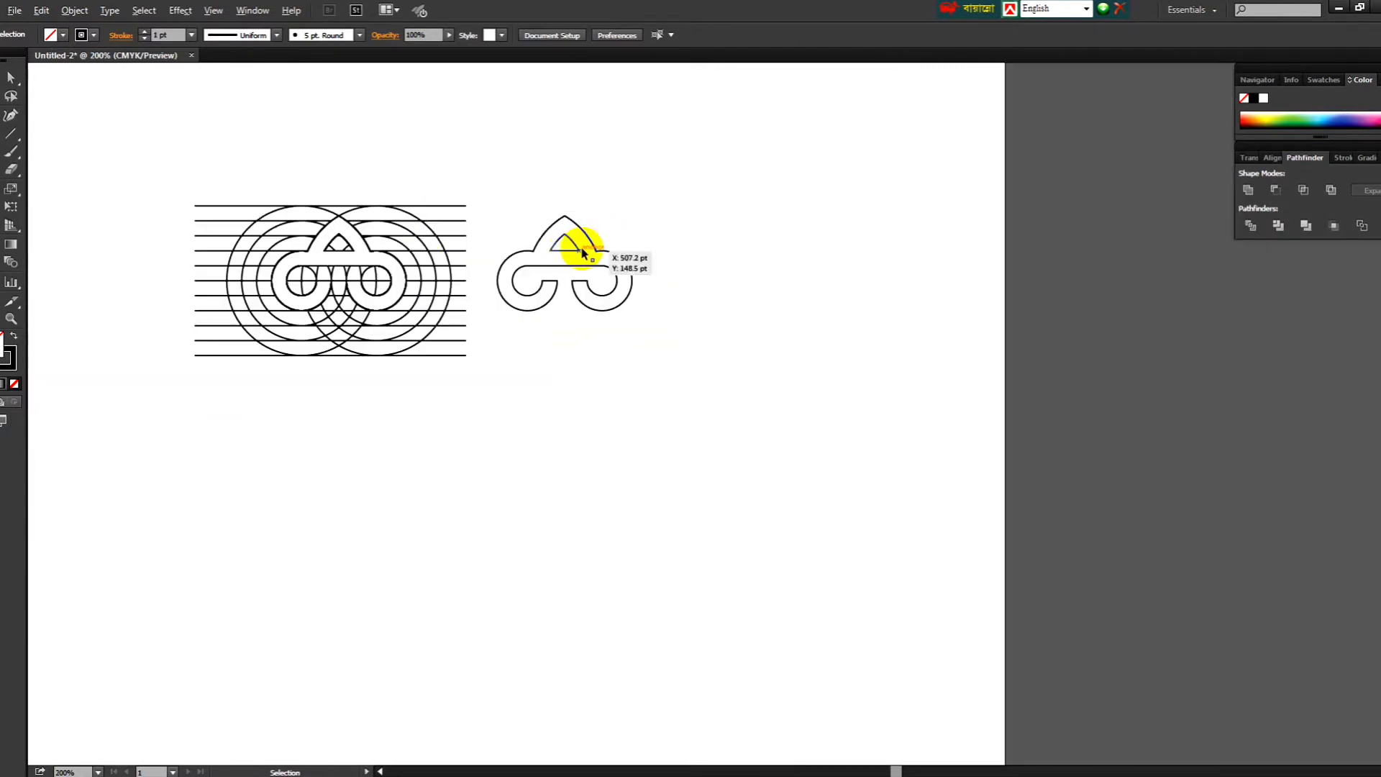
drag(154, 161, 479, 386)
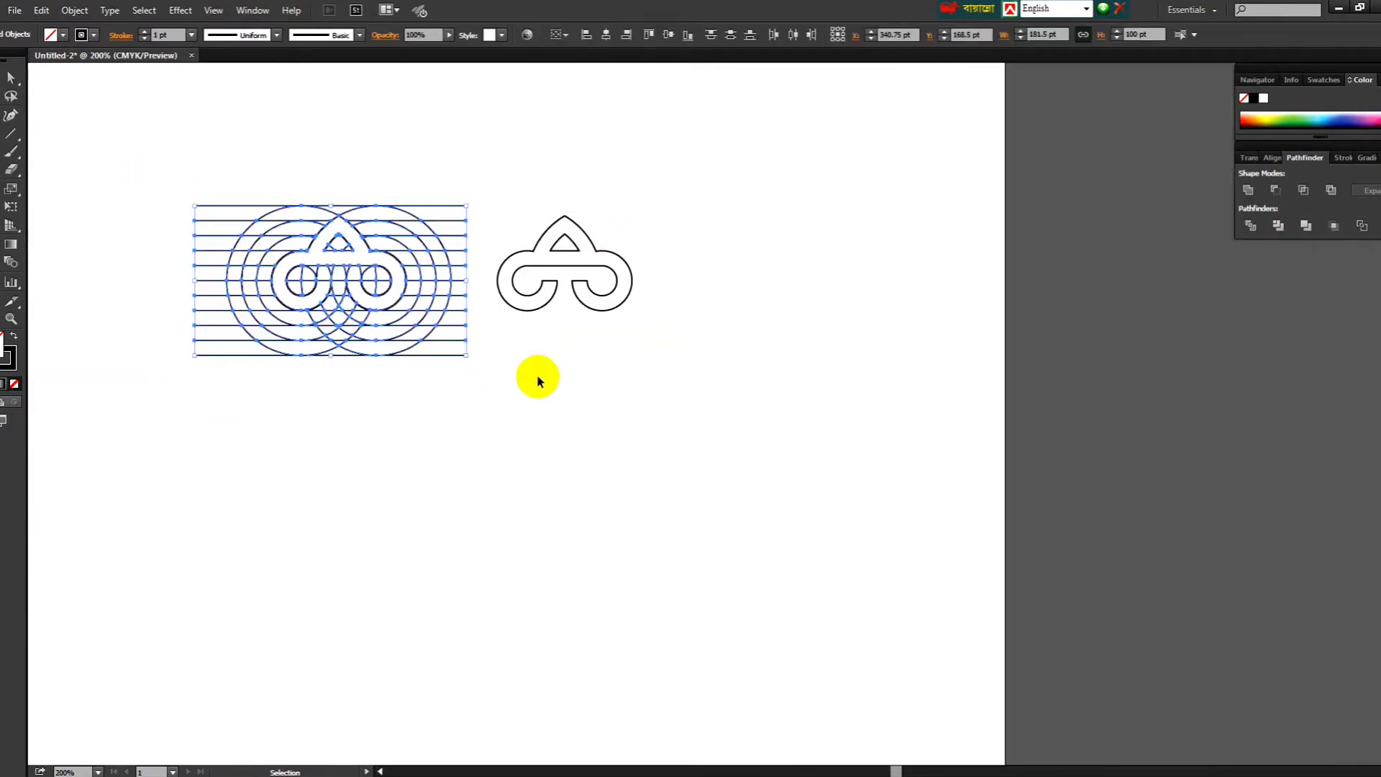
key(Delete)
- Fill the A symbol with bright blue
scroll(601, 260, up, 4)
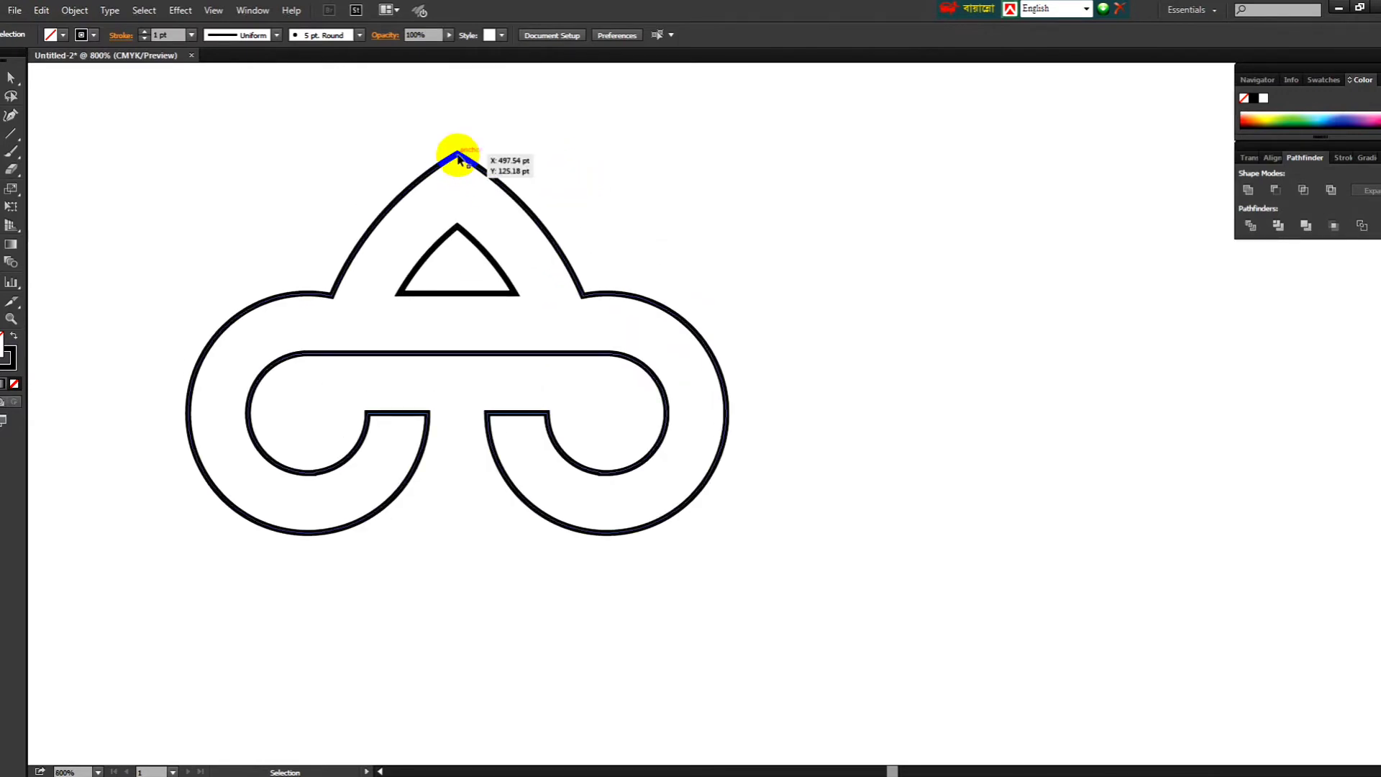
click(457, 155)
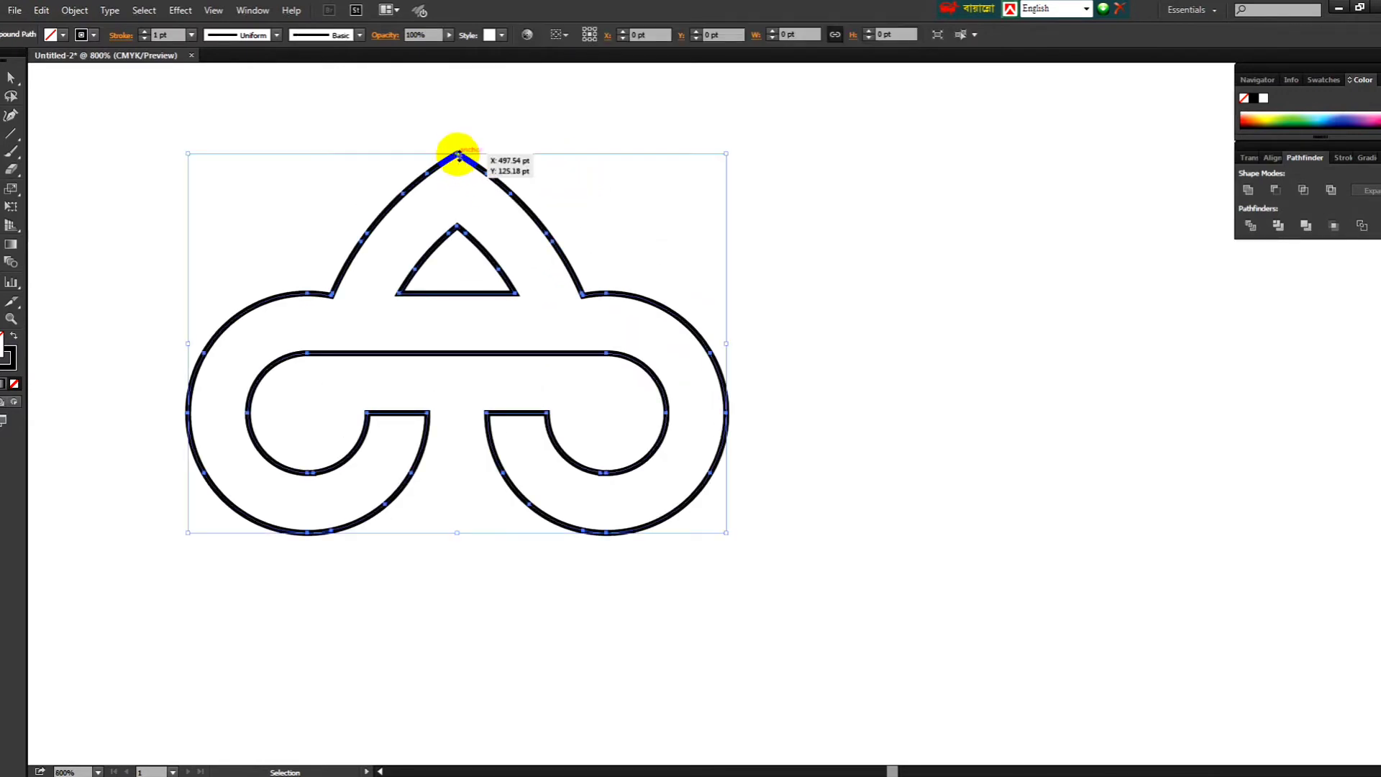
click(63, 35)
click(100, 90)
click(475, 124)
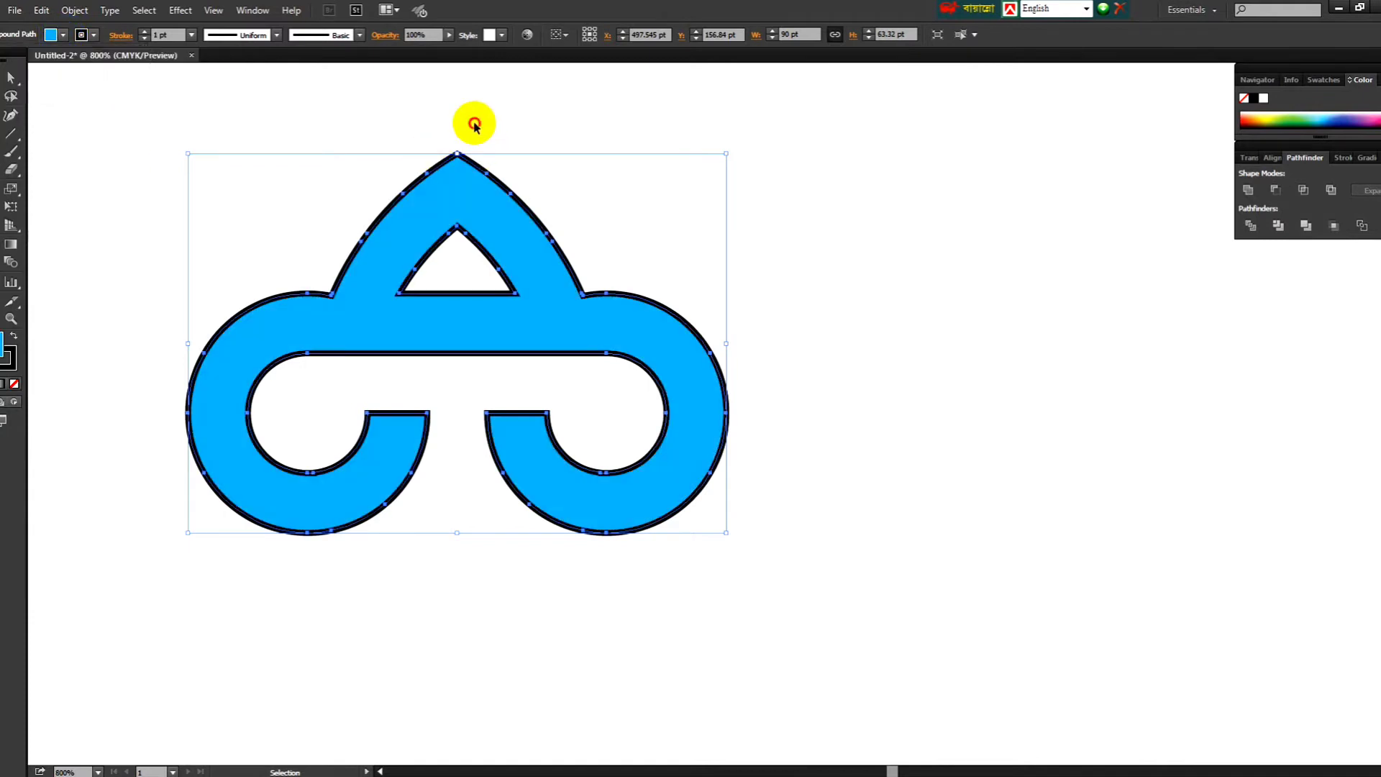
click(474, 124)
- Transform the A symbol to a height of 70 pt without constraining its proportions
drag(240, 114, 644, 381)
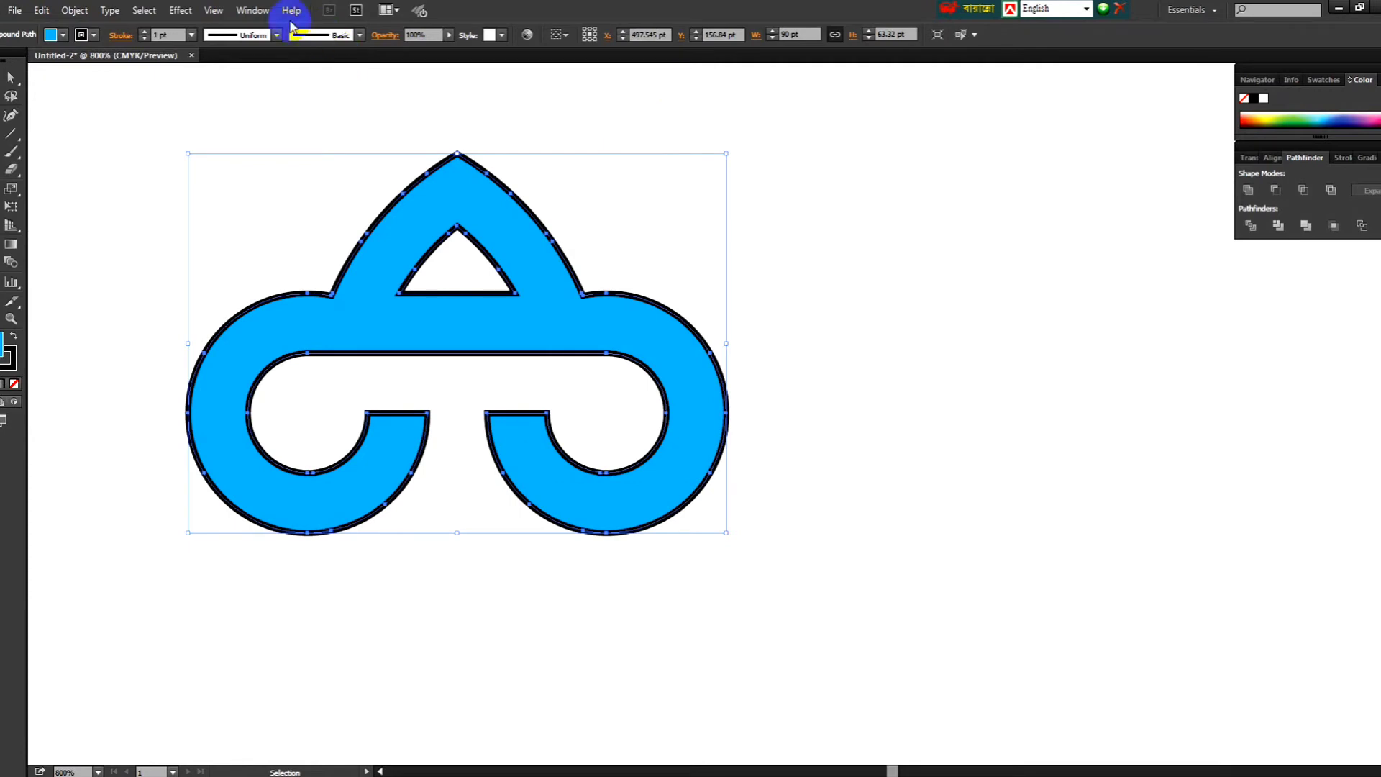
click(257, 12)
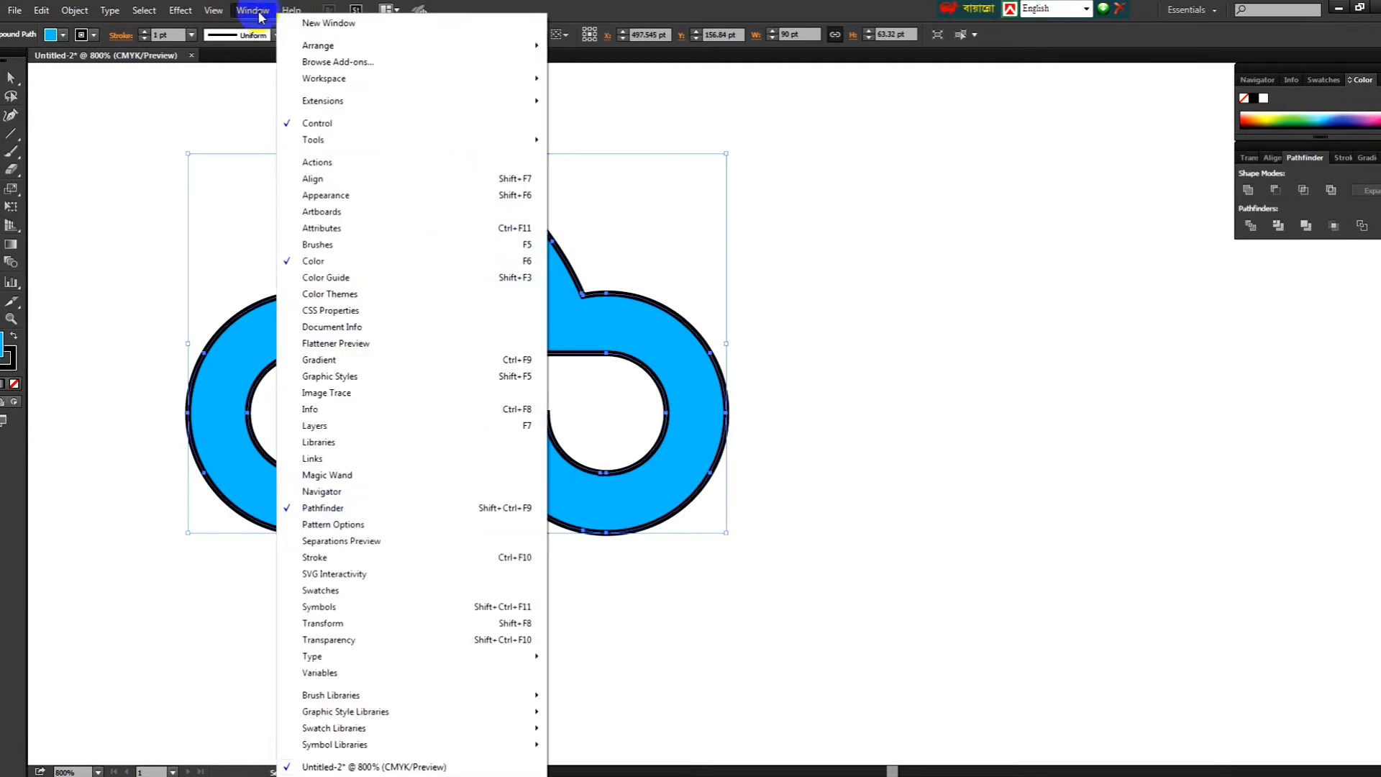
click(341, 623)
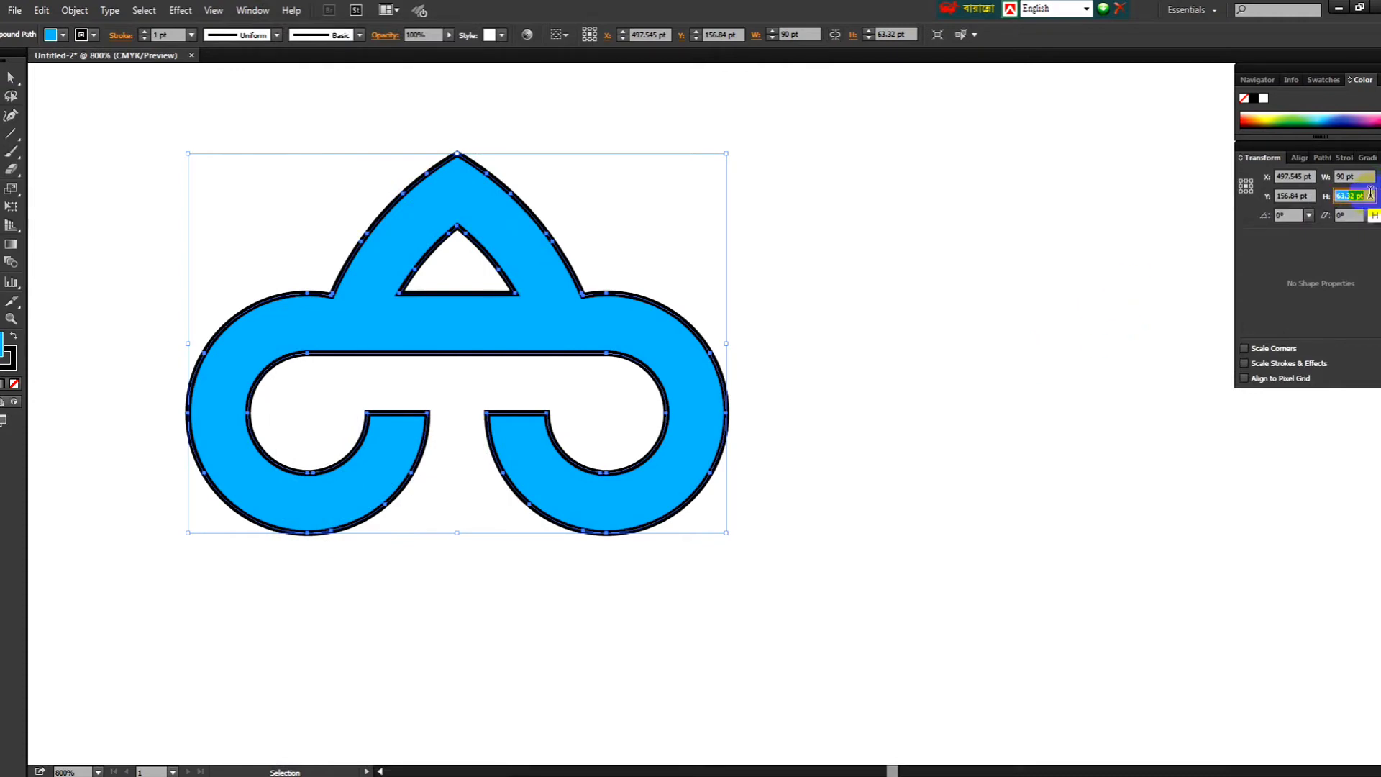
click(1294, 205)
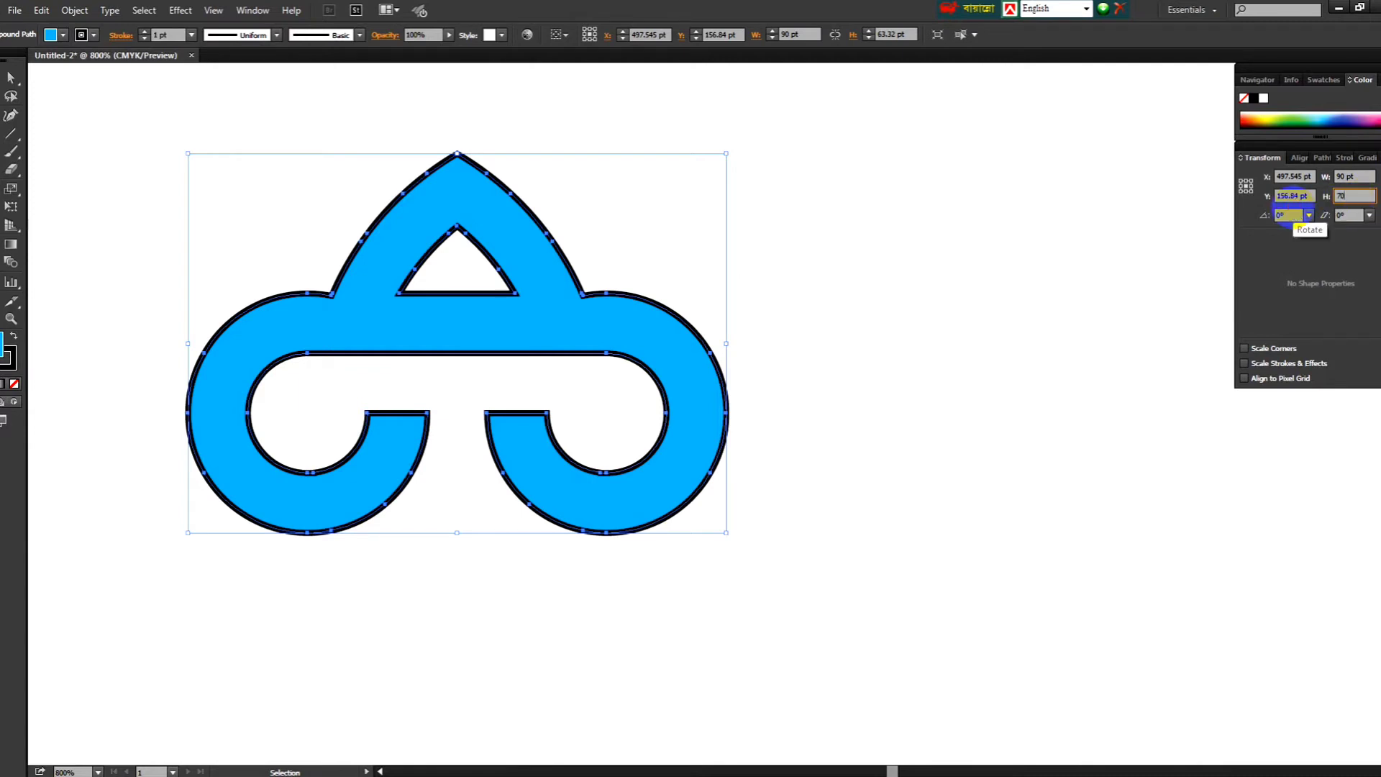
click(724, 256)
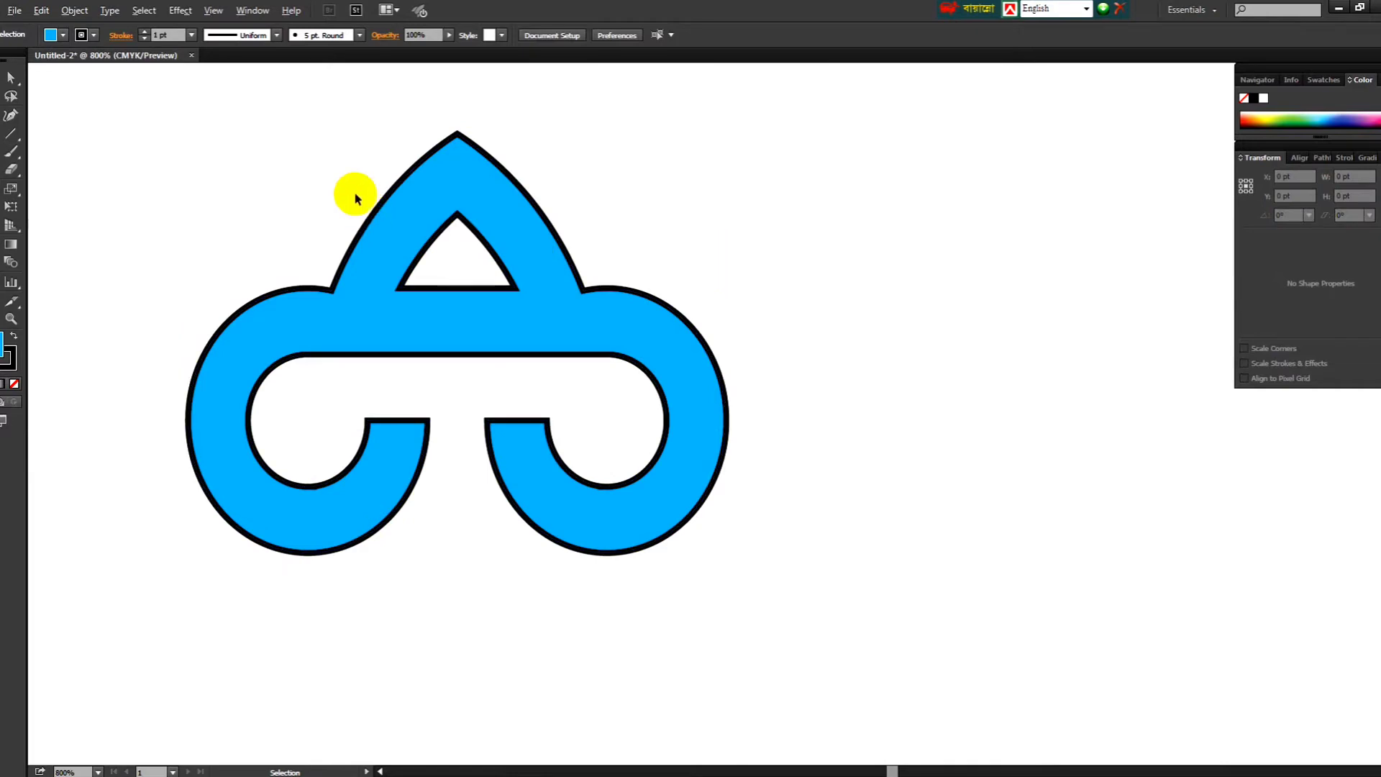
- Inspect the symbol's paths in Outline mode and return to the normal preview
scroll(355, 191, up, 1)
key(ctrl+y)
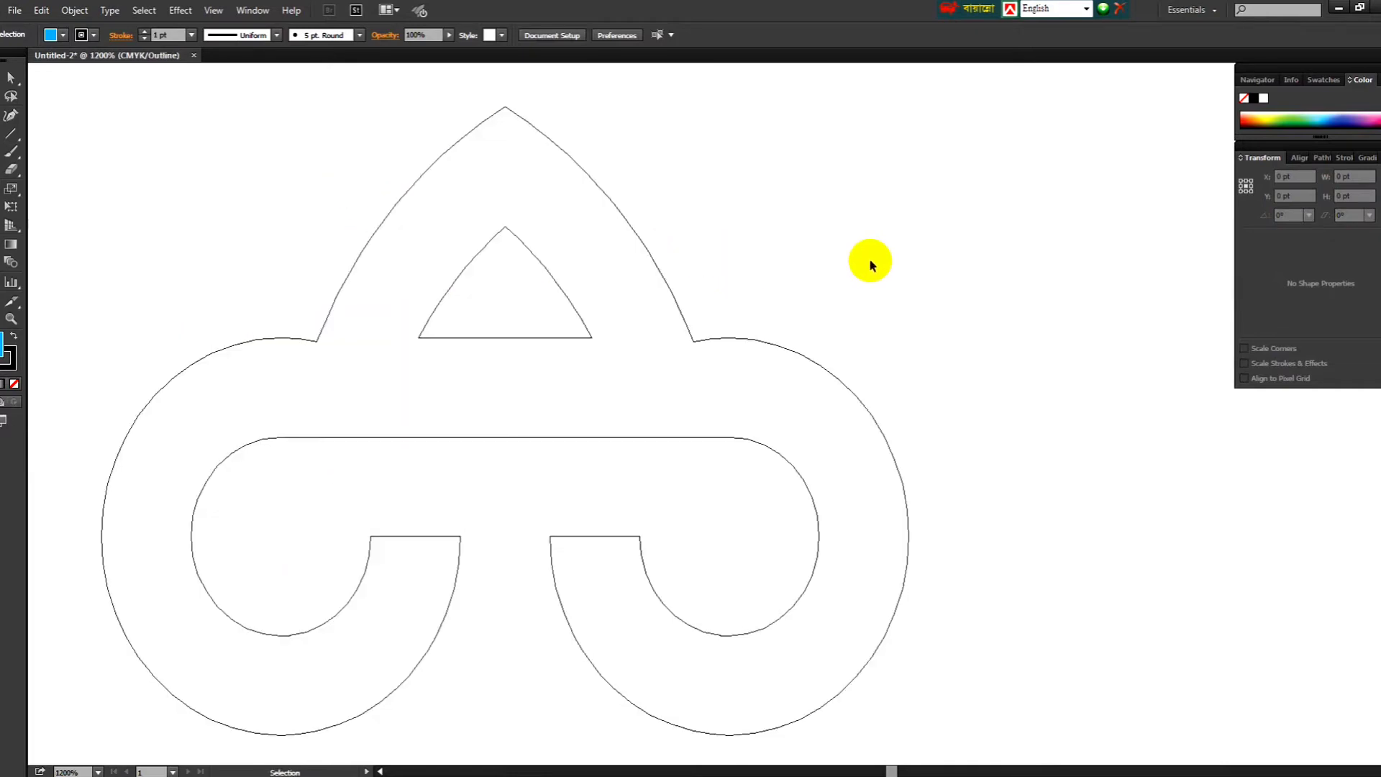
key(ctrl+y)
- Fill the A symbol with a linear gradient running from red to yellow
click(555, 204)
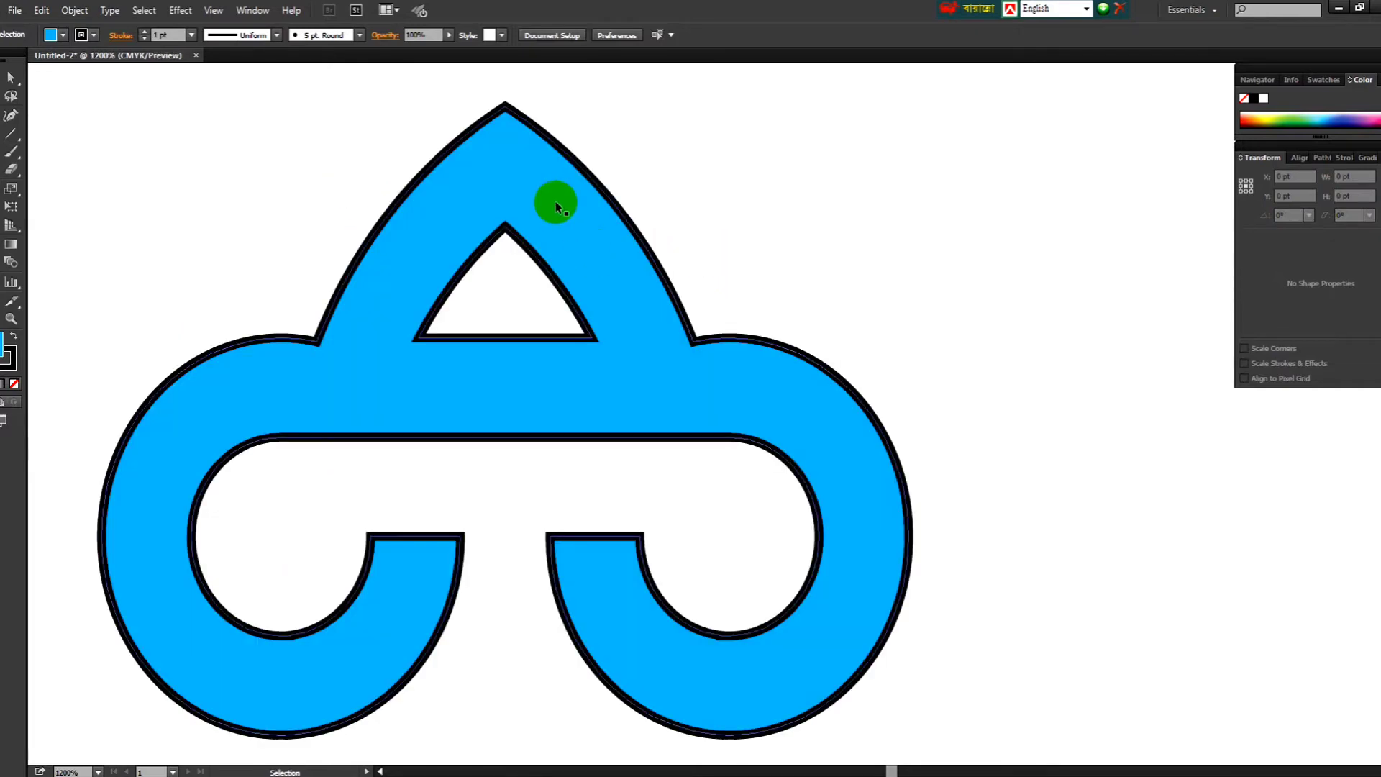
click(252, 10)
click(309, 362)
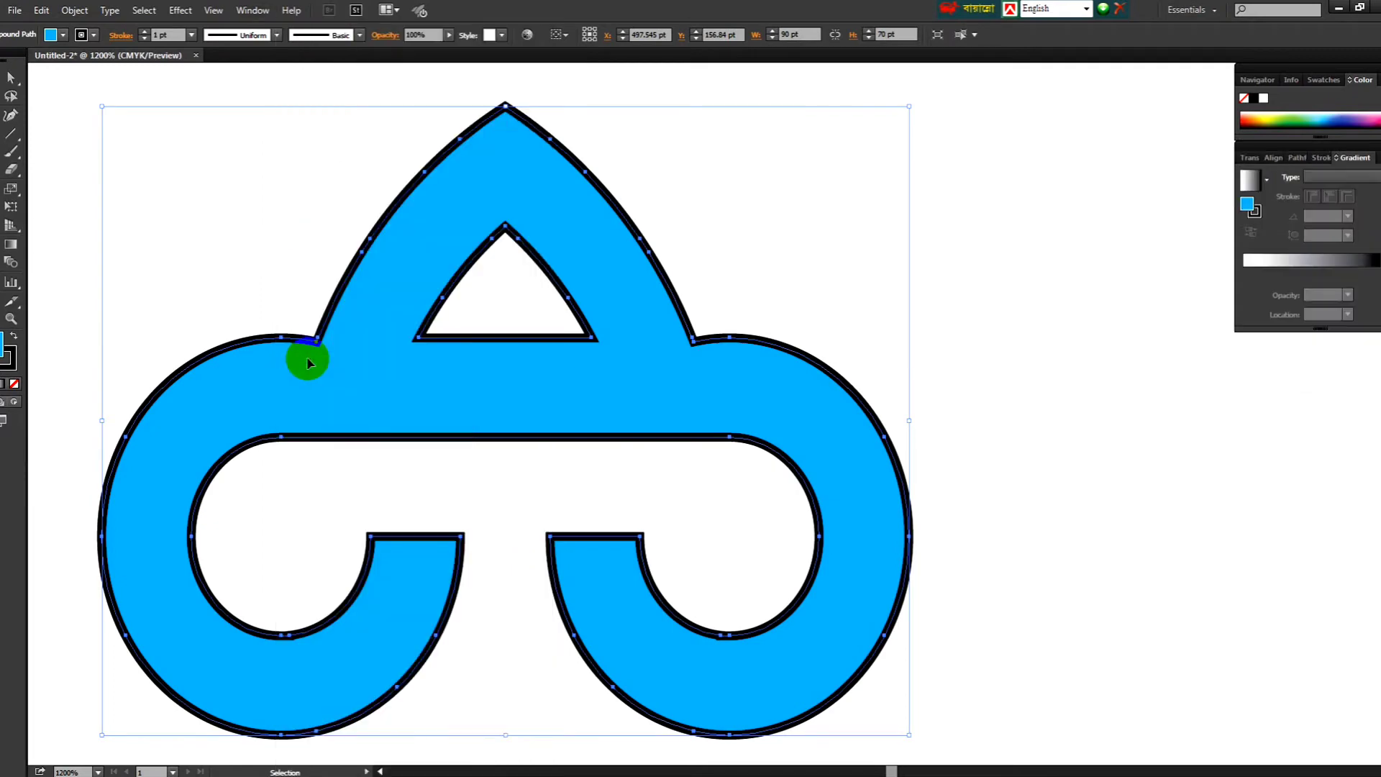
click(1252, 180)
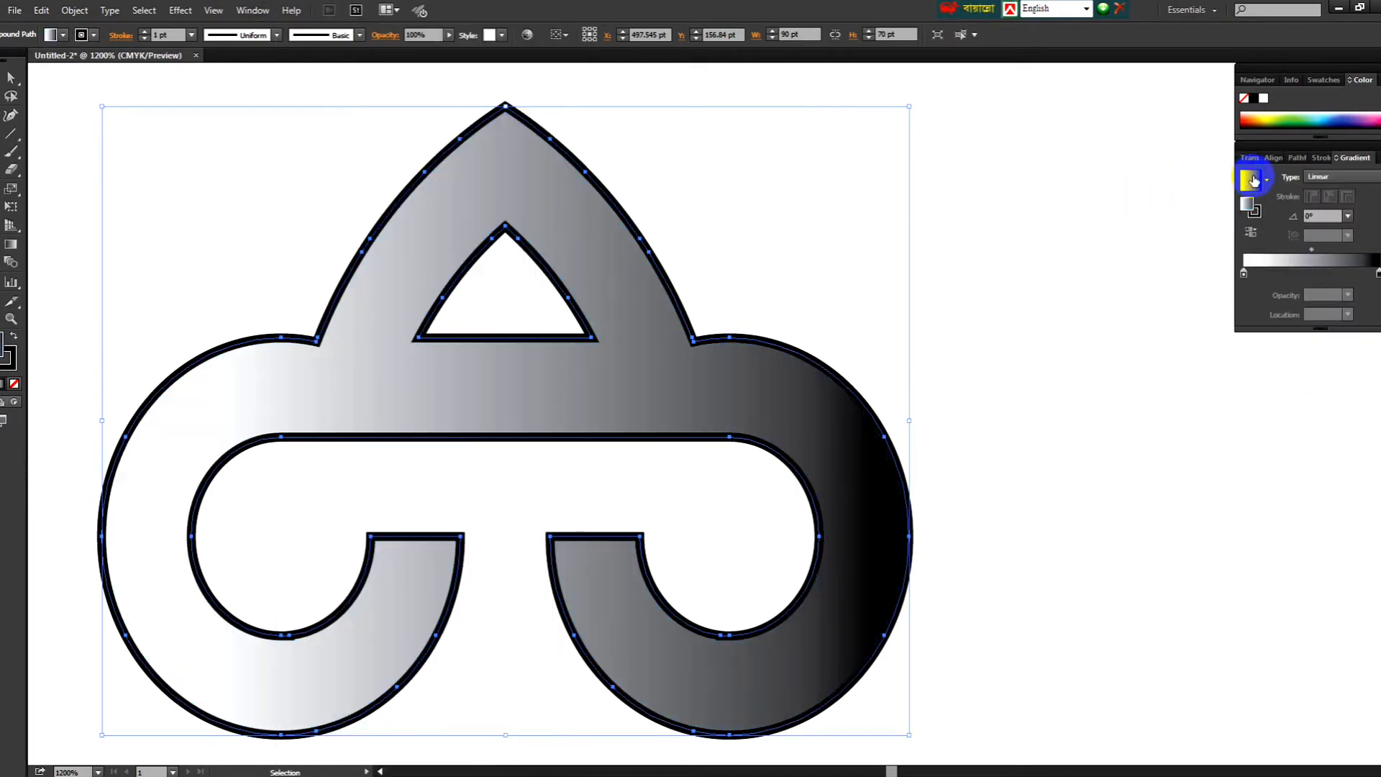
double_click(1243, 274)
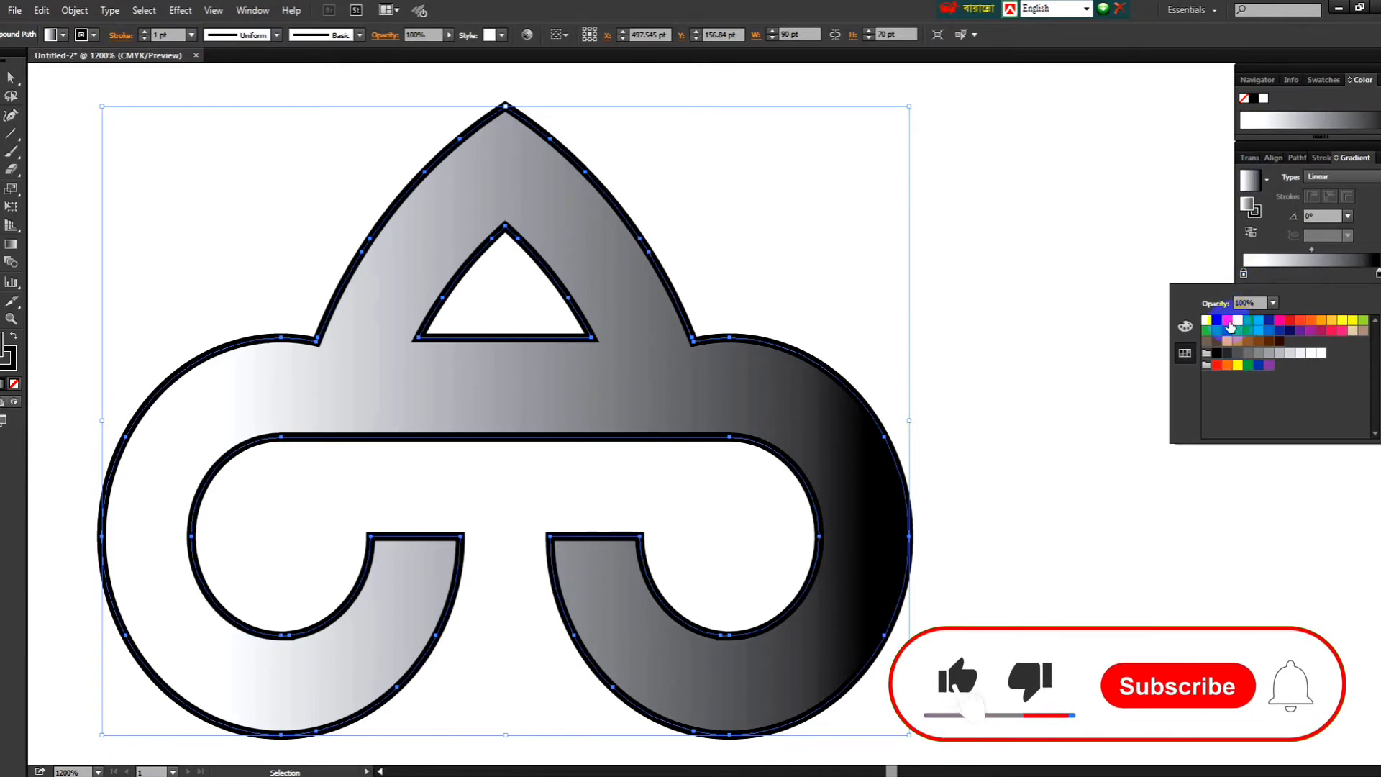
click(1228, 321)
double_click(1378, 274)
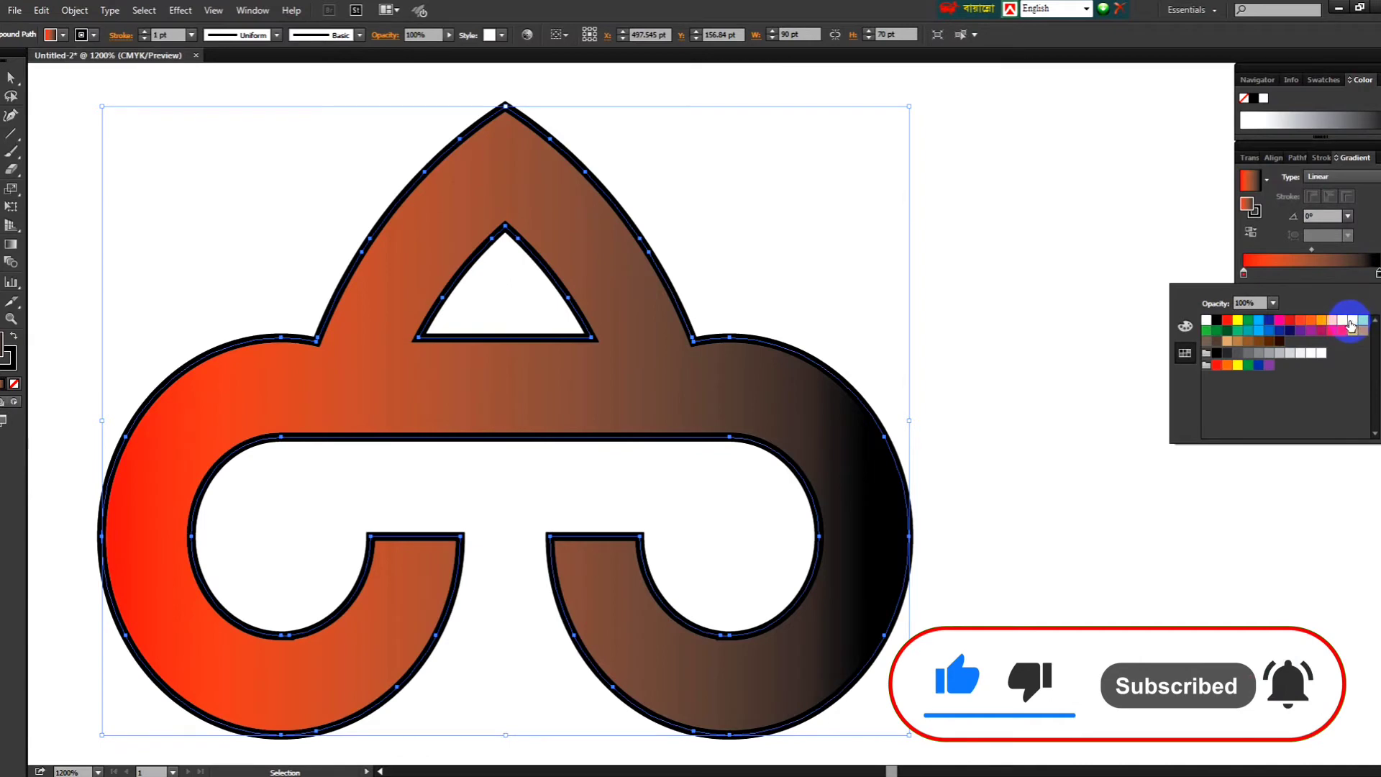
click(1342, 321)
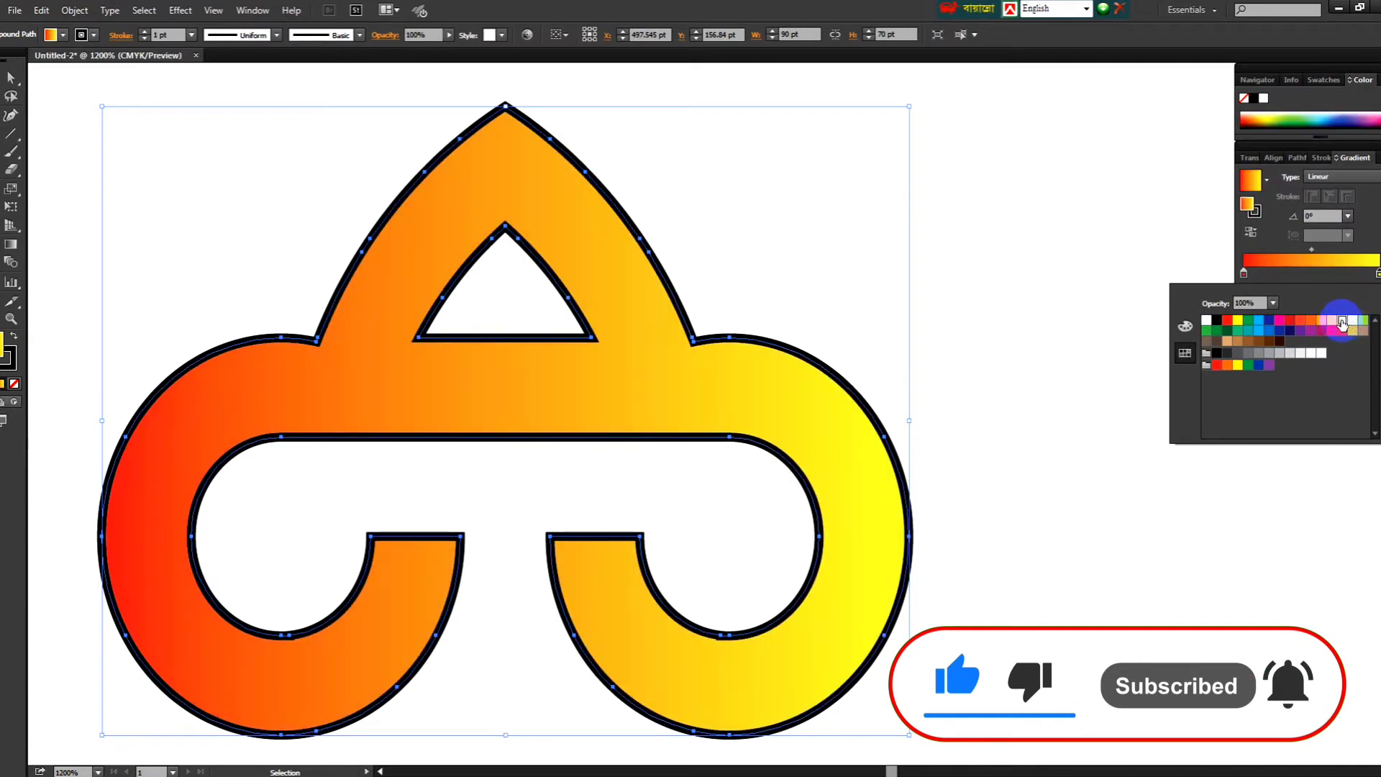
- Add a red gradient stop at about 42% and an orange stop just before the yellow end
click(1255, 278)
click(1246, 278)
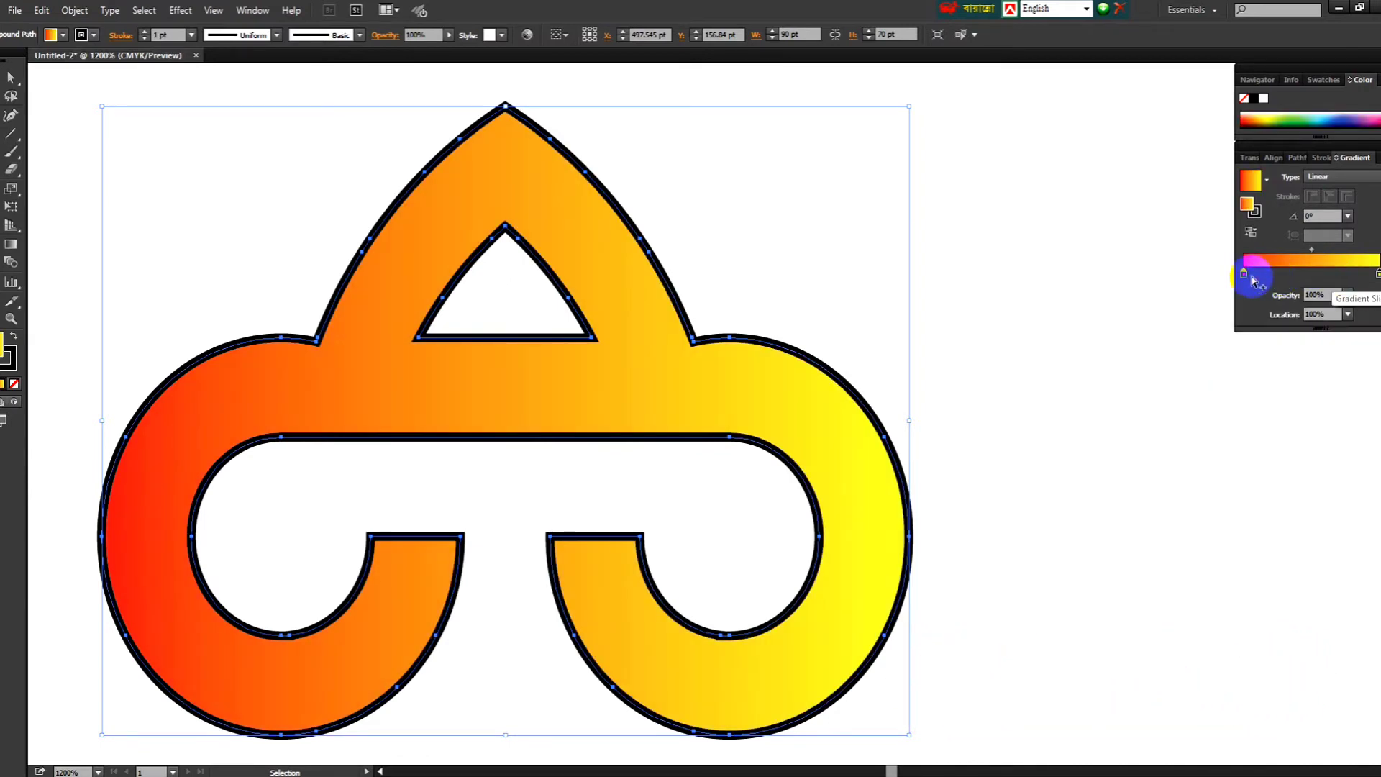
drag(1246, 280, 1290, 280)
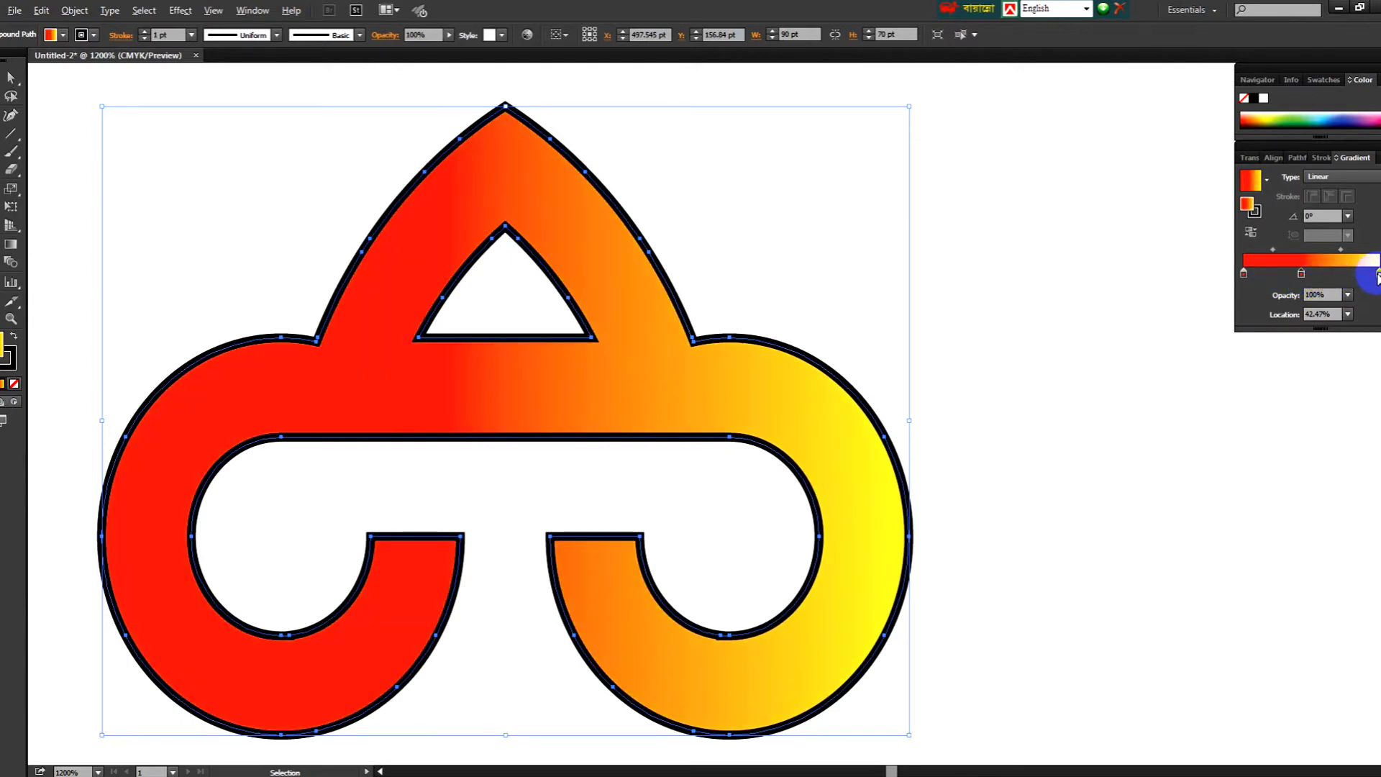
click(1356, 273)
double_click(1352, 274)
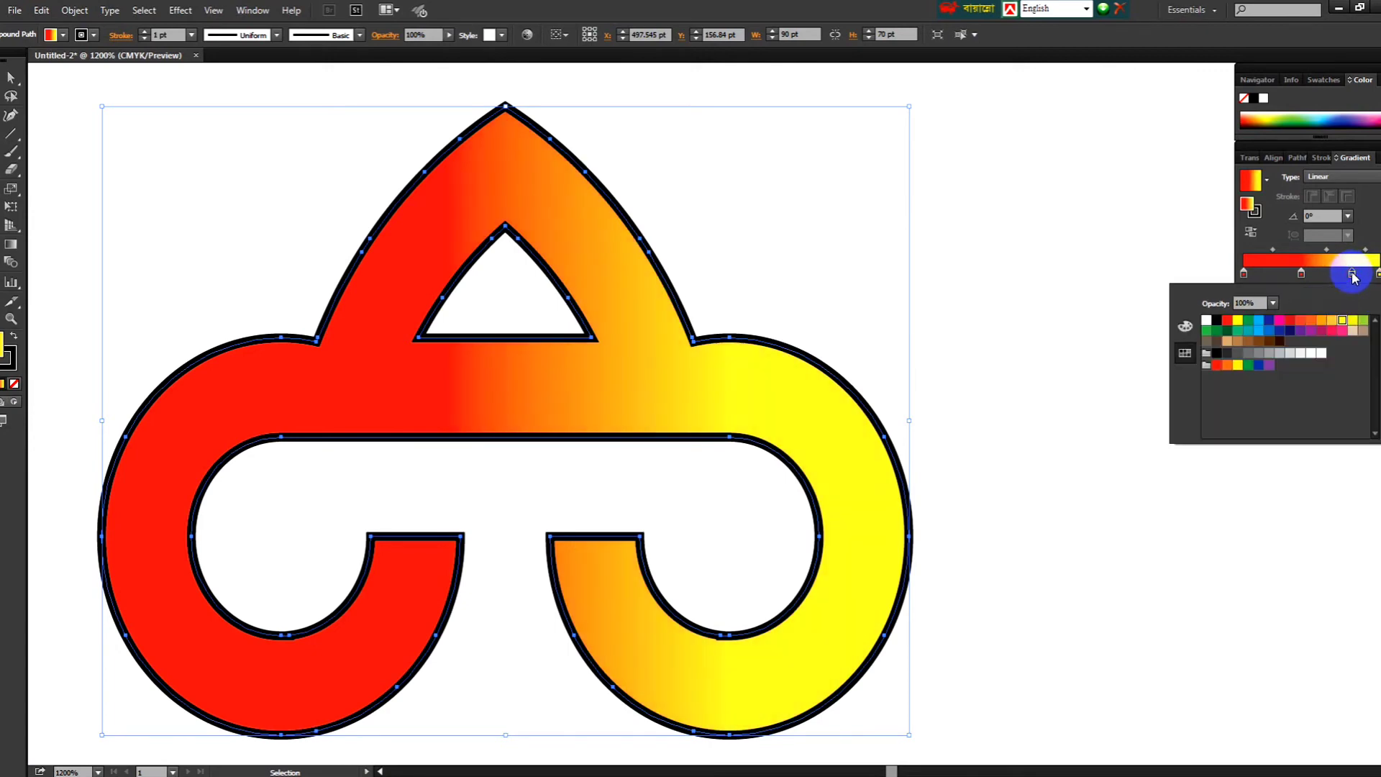
click(1322, 321)
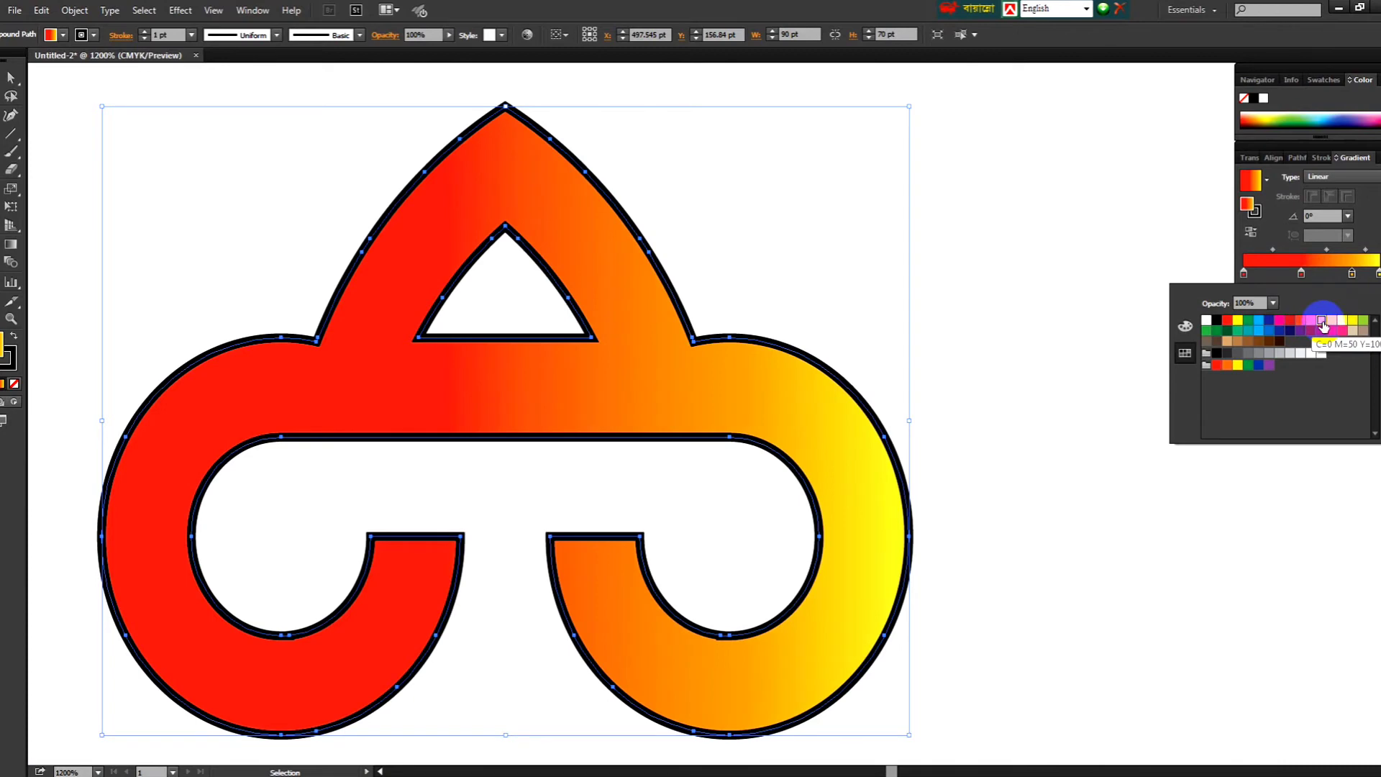
- Set the first gradient stop to CMYK Blue and move the middle red stop to about 45%
double_click(1243, 274)
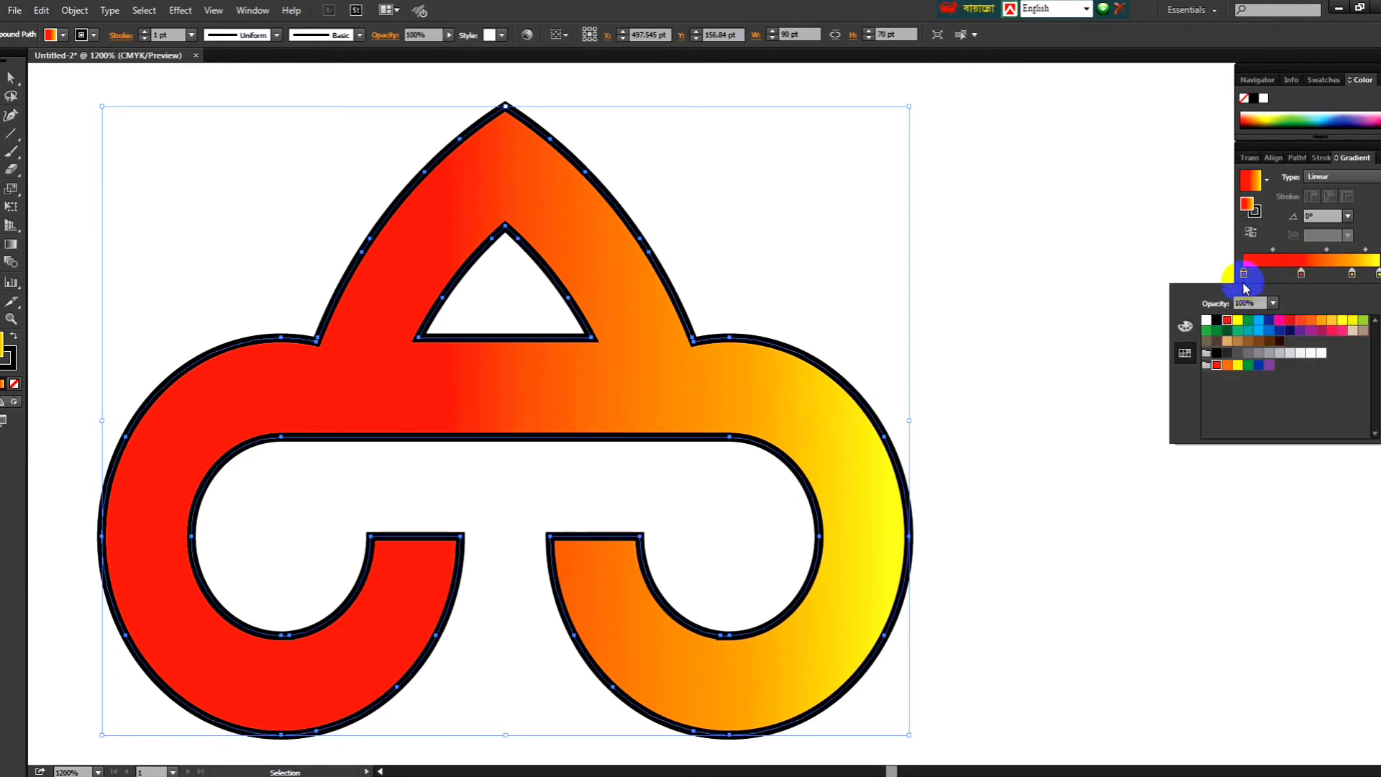
click(1269, 321)
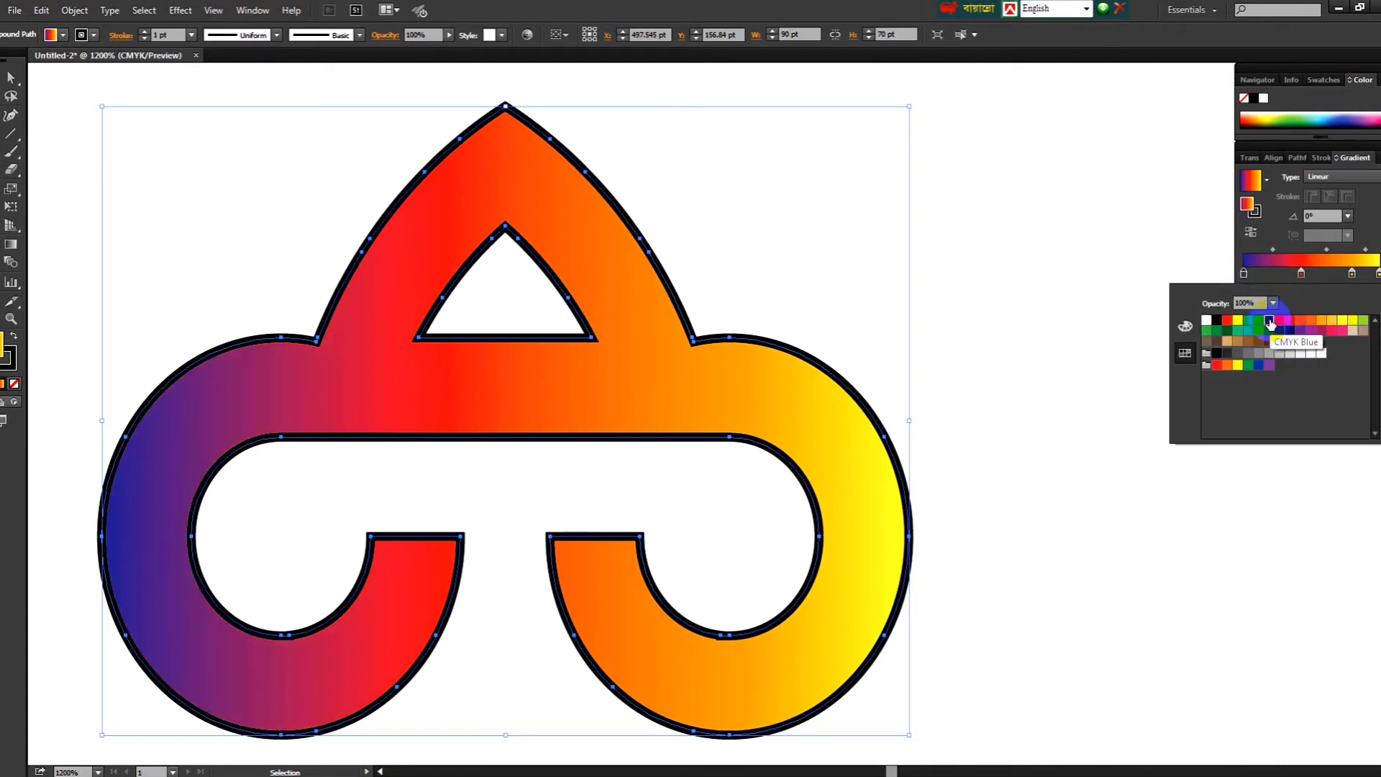
click(1316, 275)
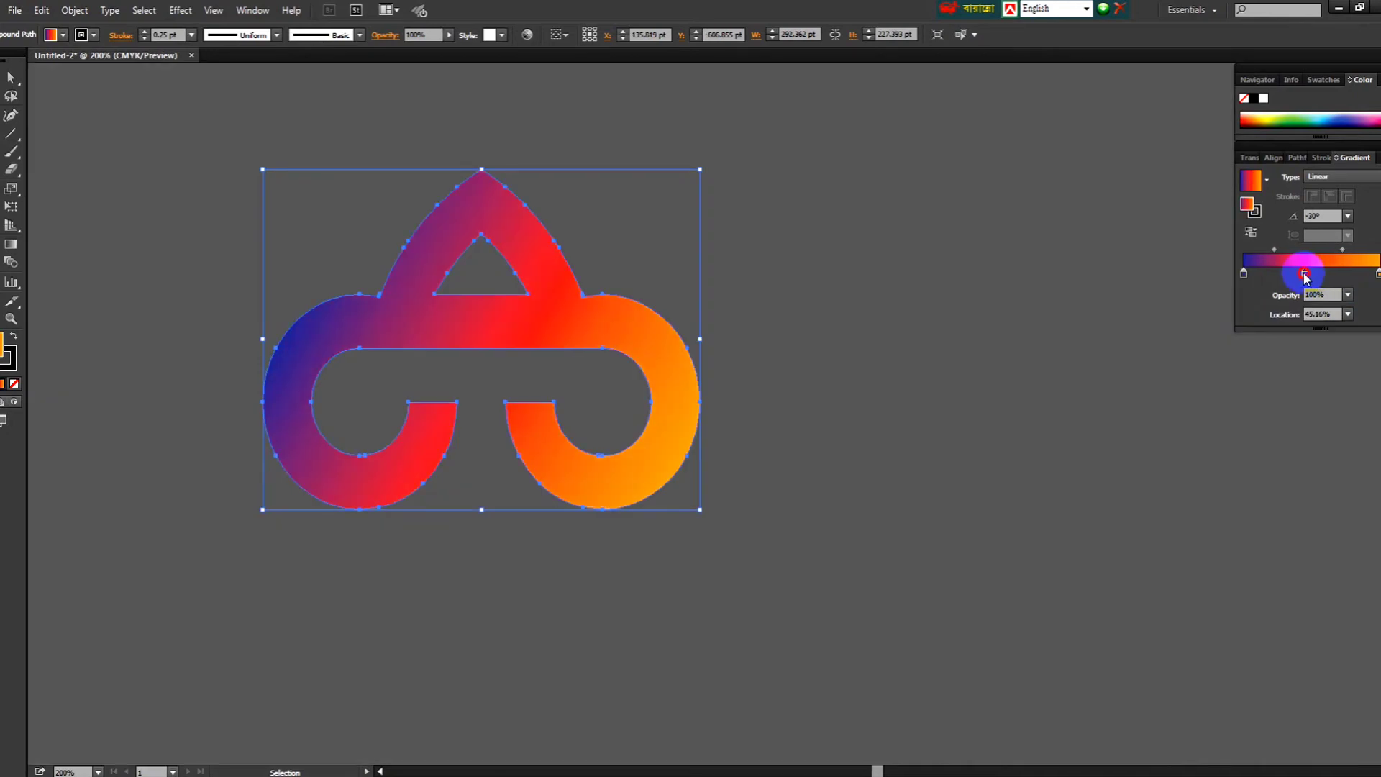
click(956, 293)
- Draw a new artboard about 481 by 343.5 pt around the A symbol
click(11, 302)
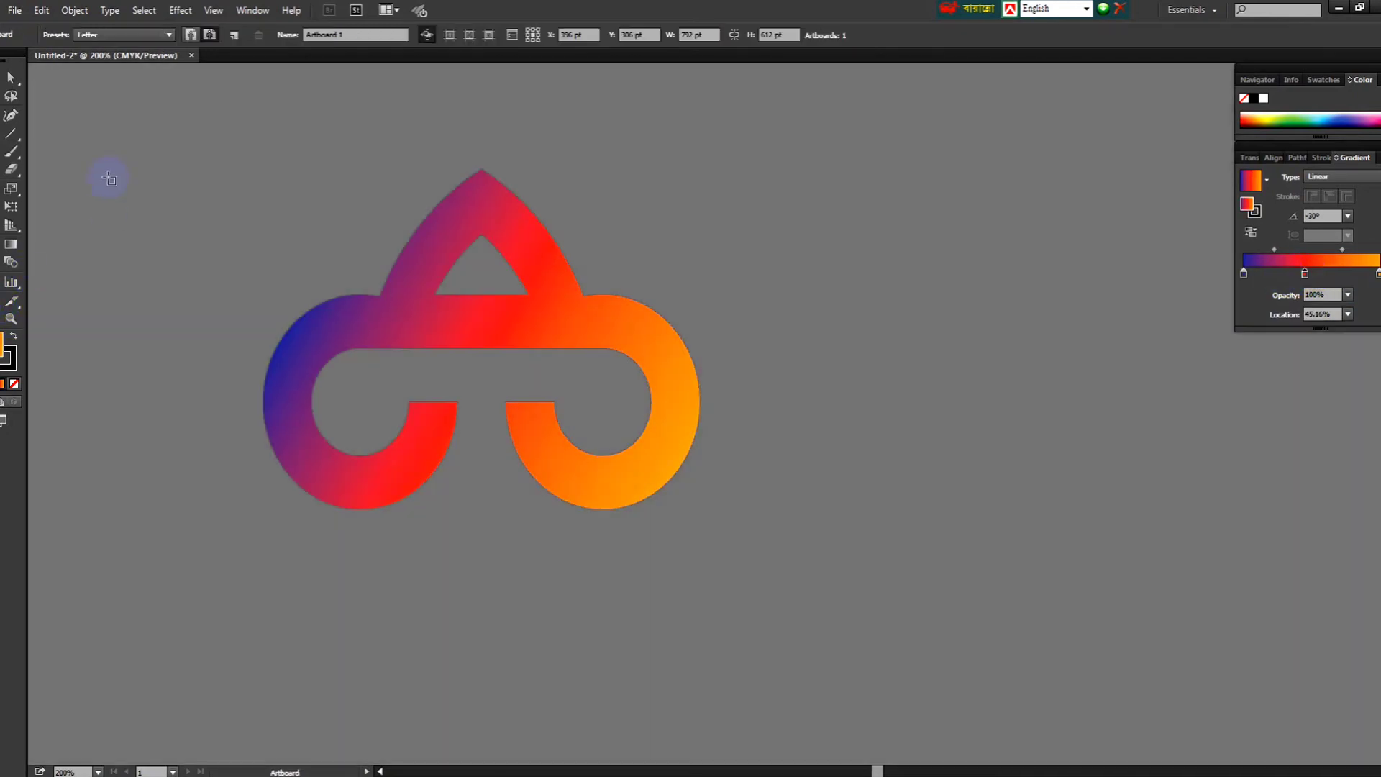
drag(101, 102, 820, 615)
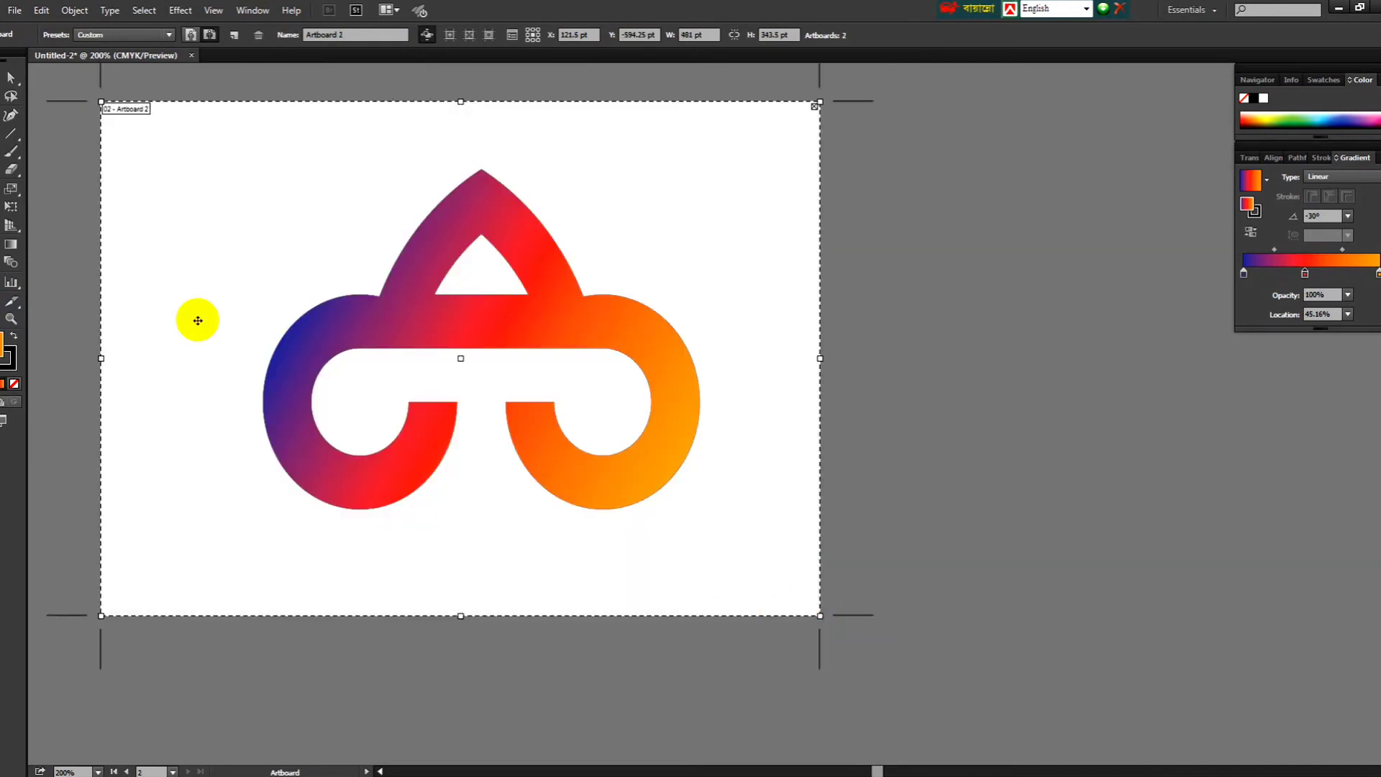
click(11, 77)
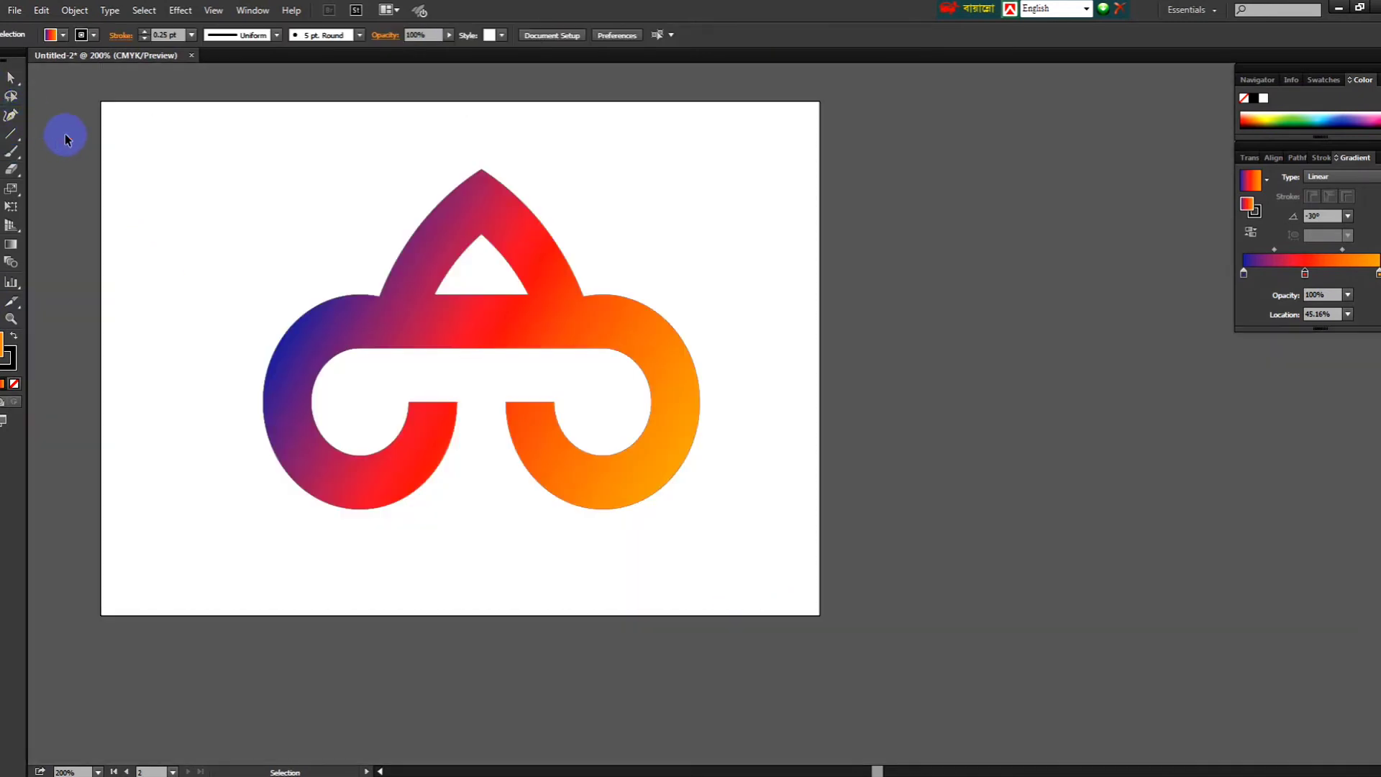
- Move the symbol up on the artboard and add the text "Company Name" beneath it
click(468, 262)
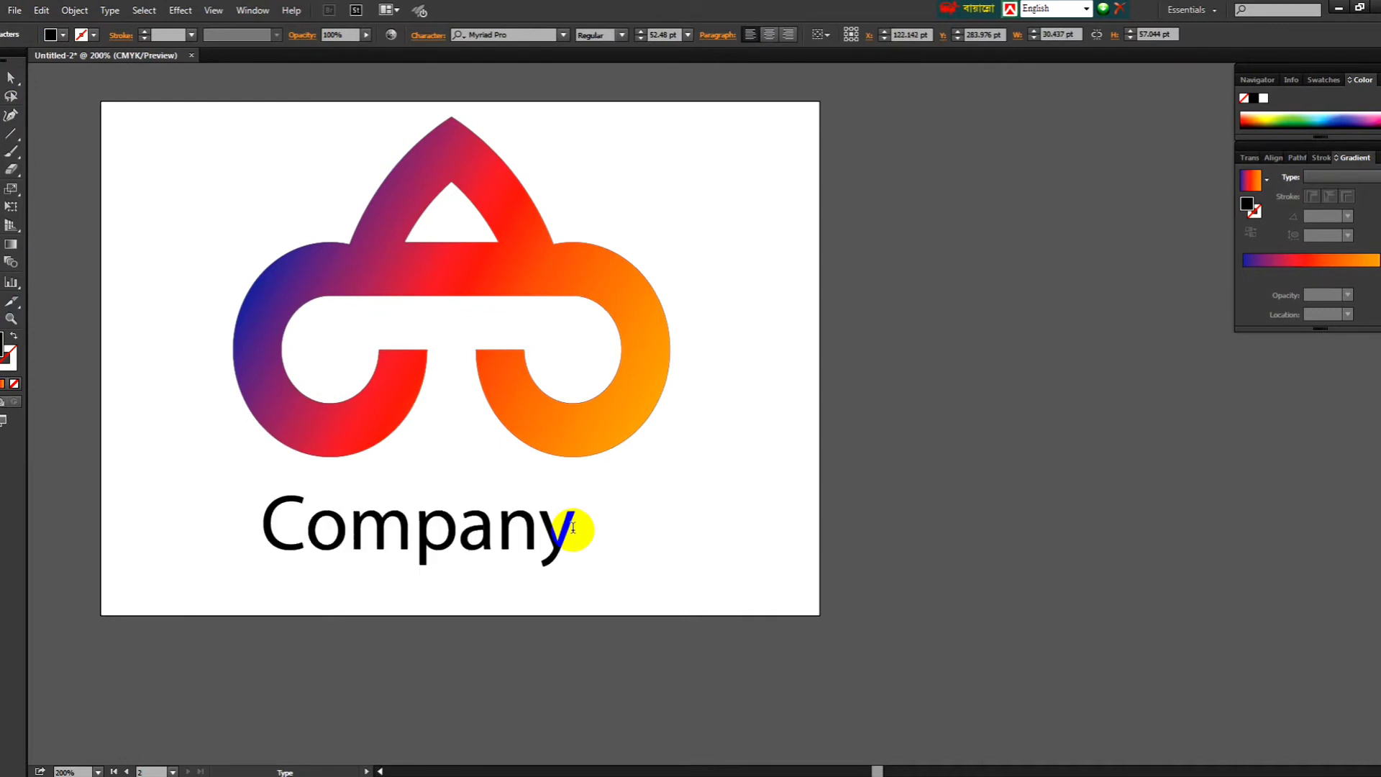
text(ame)
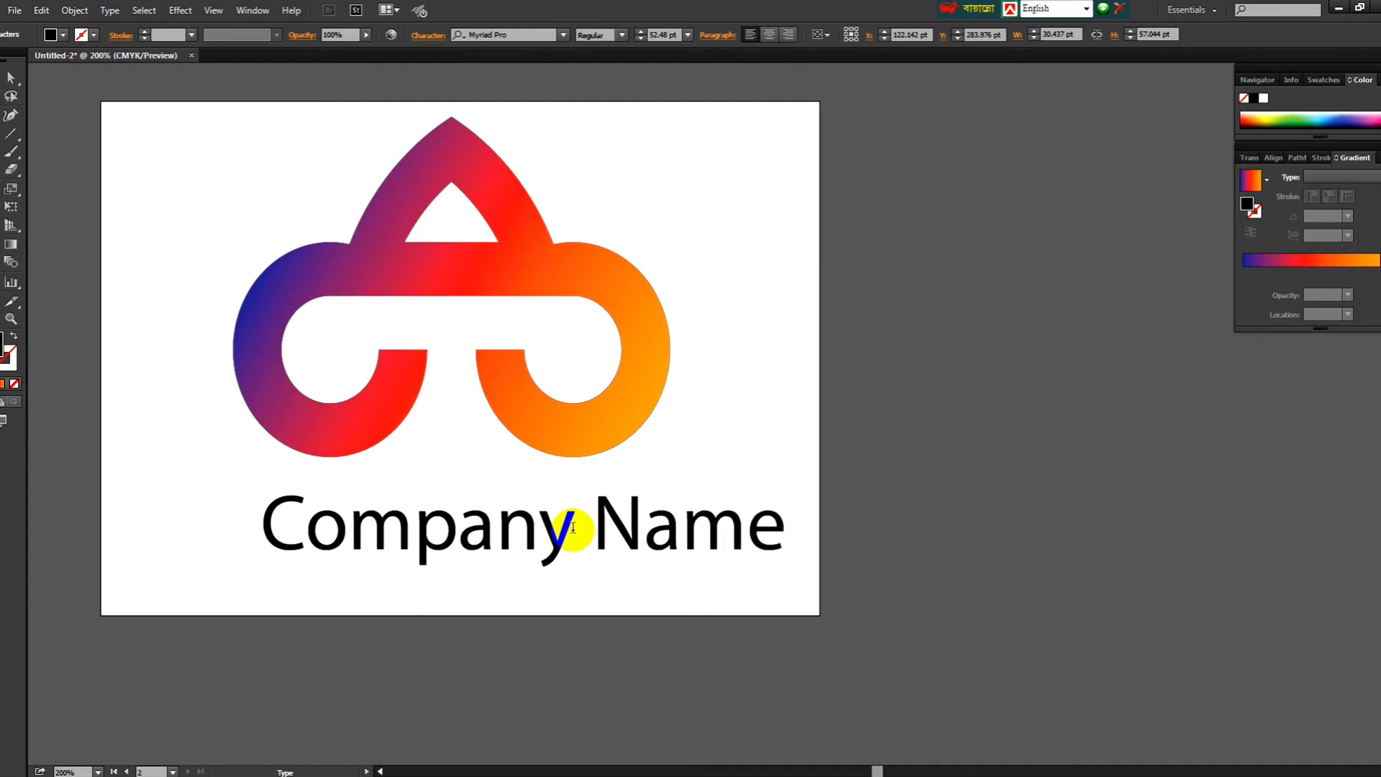
click(6, 75)
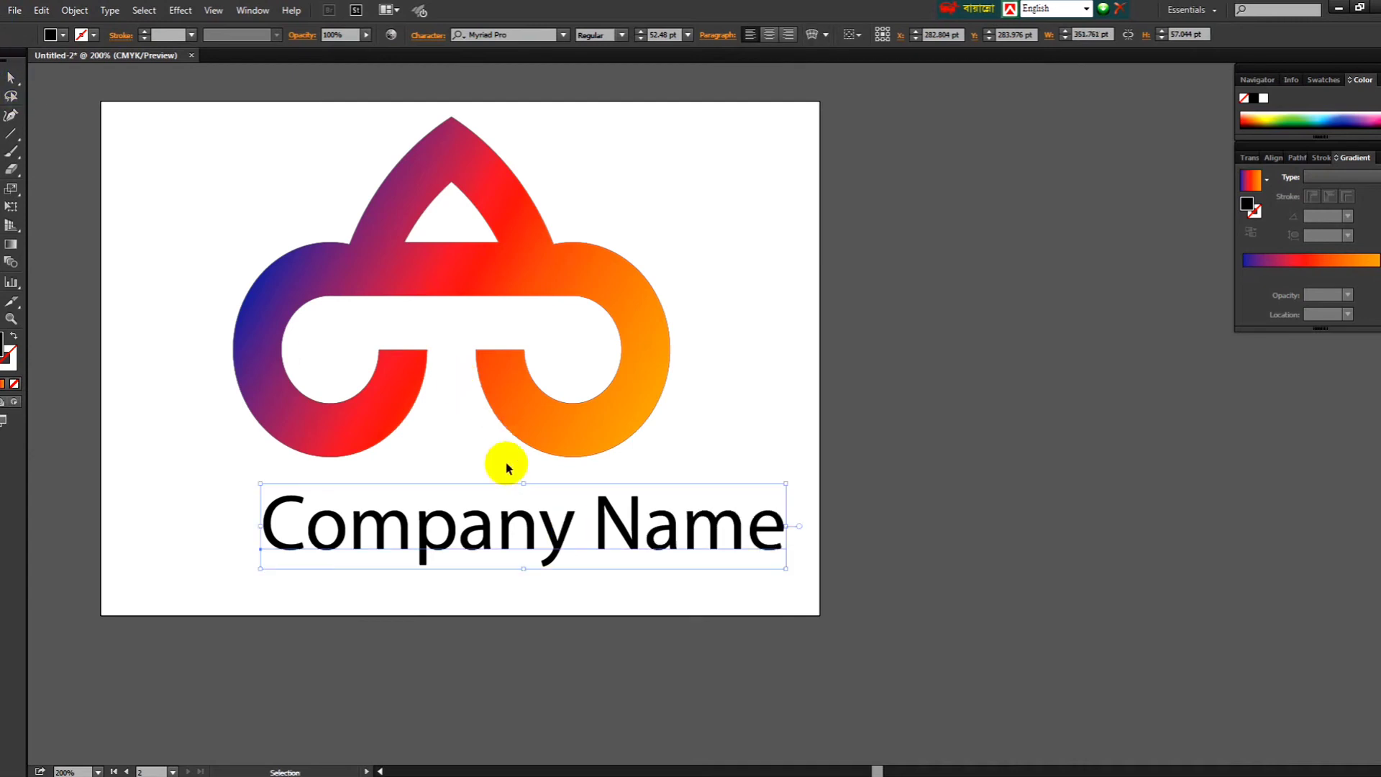
- Place the Company Name text beneath the symbol and align their horizontal centres
drag(482, 522, 411, 516)
drag(691, 302, 580, 493)
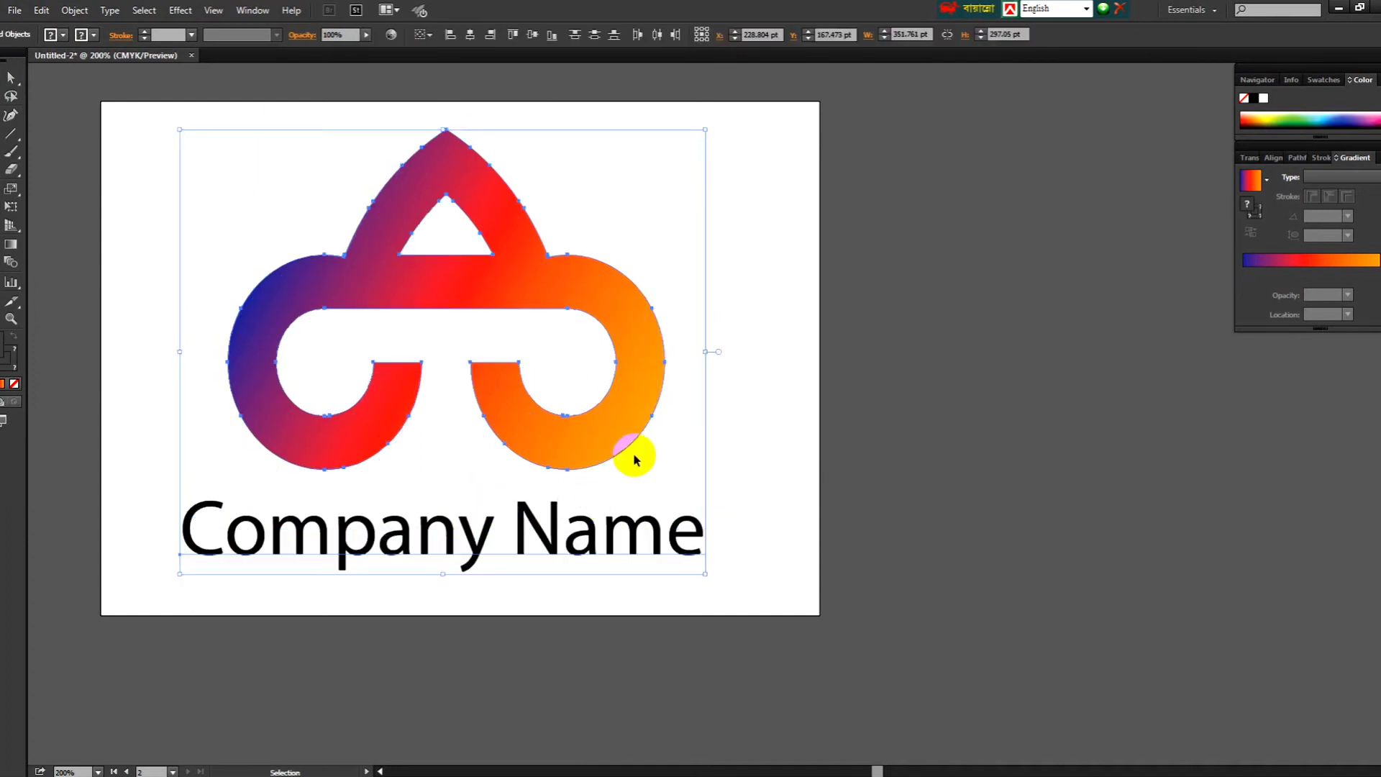
click(740, 370)
drag(724, 305, 617, 544)
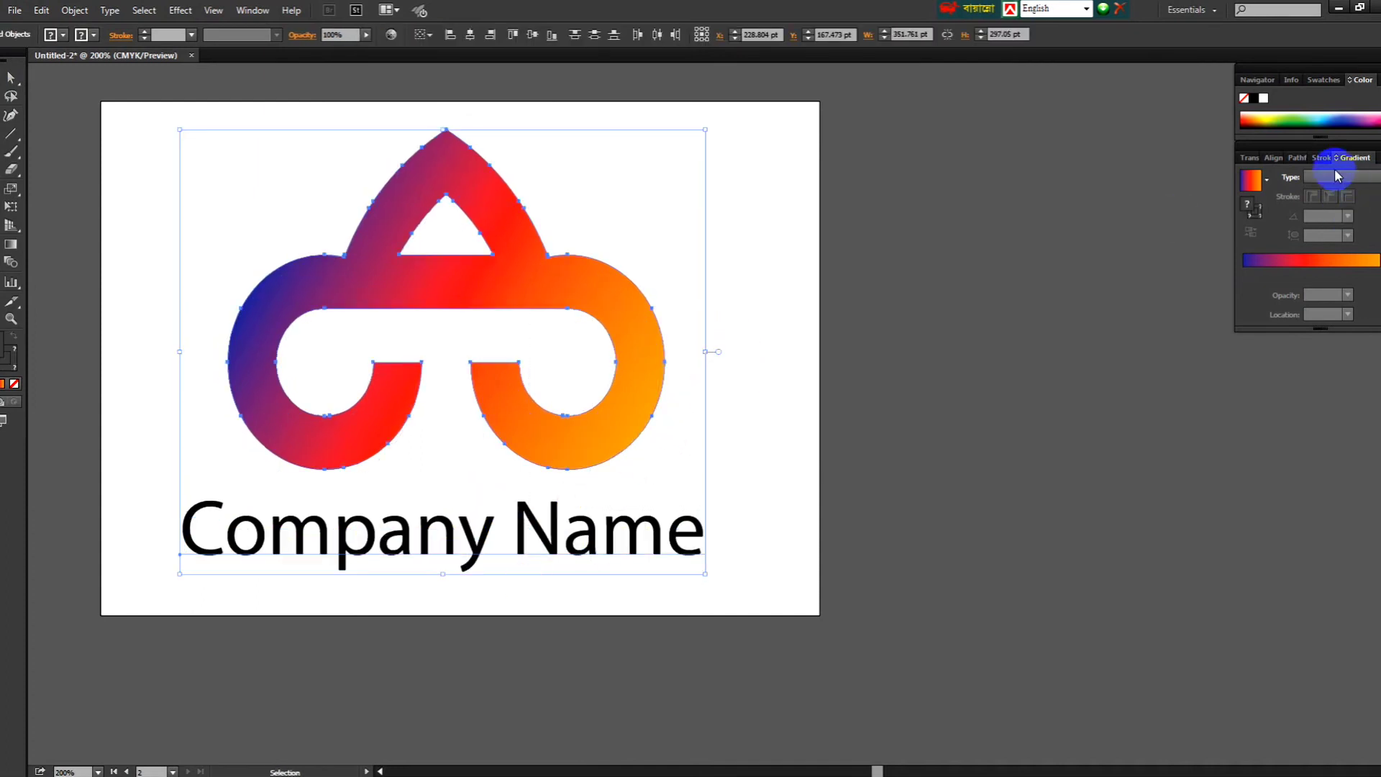
click(1271, 157)
click(1276, 190)
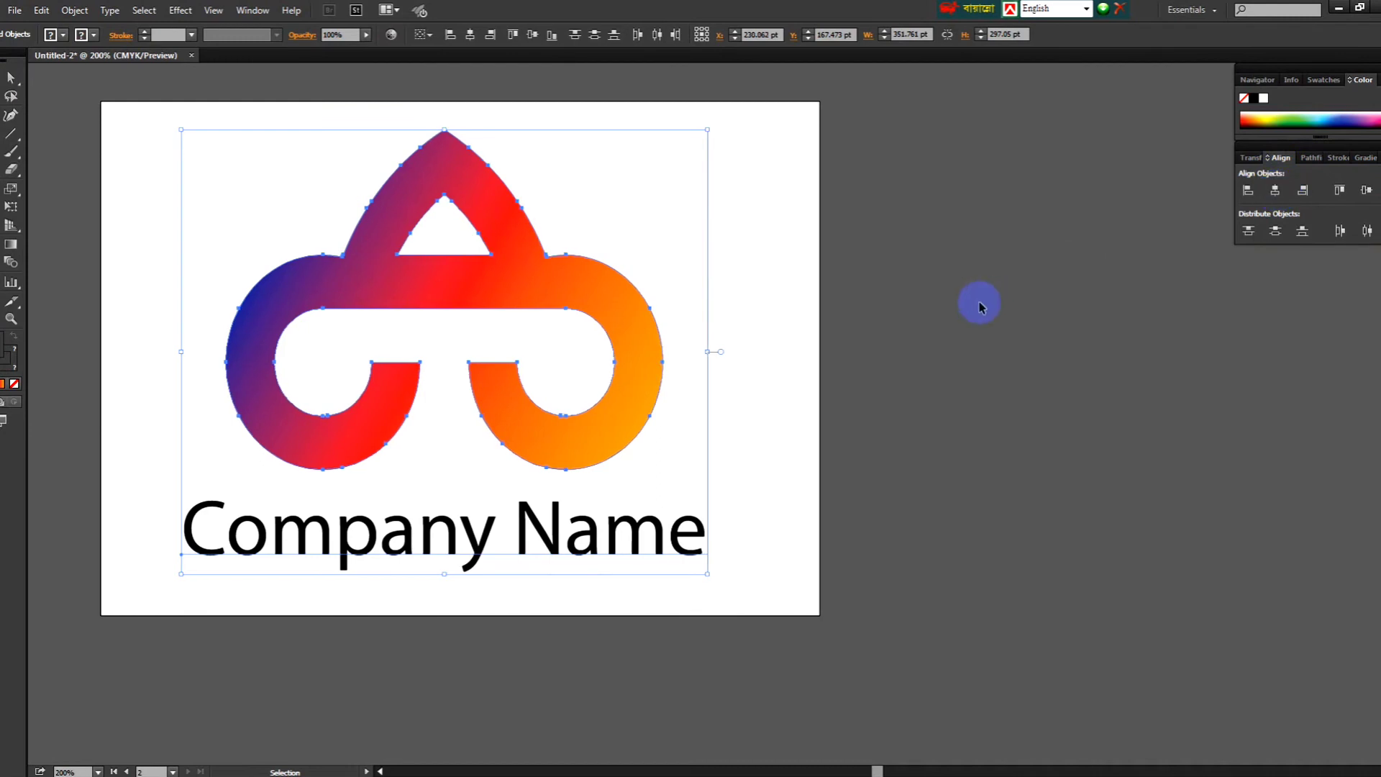
- Change the font of the Company Name text to Arial Black
click(962, 364)
key(t)
triple_click(650, 532)
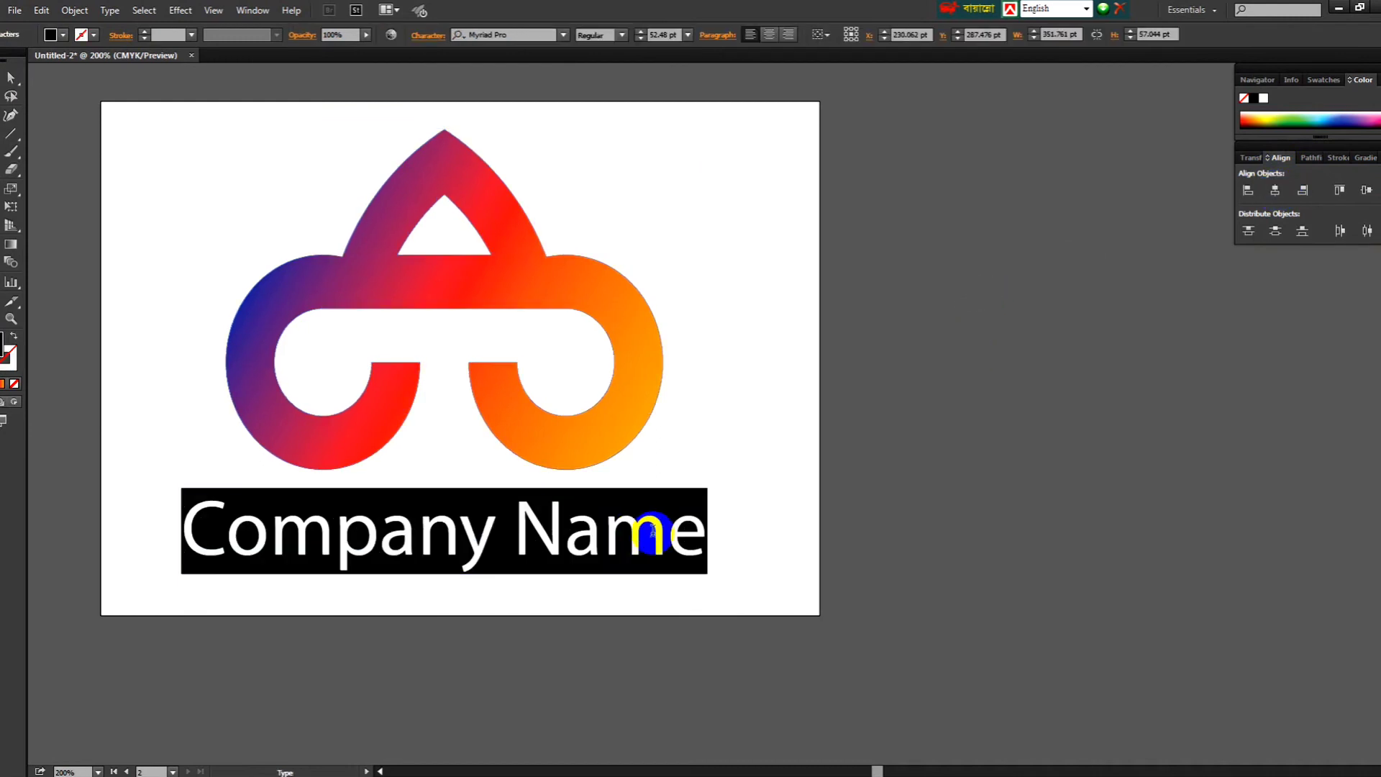
click(521, 41)
scroll(520, 32, down, 3)
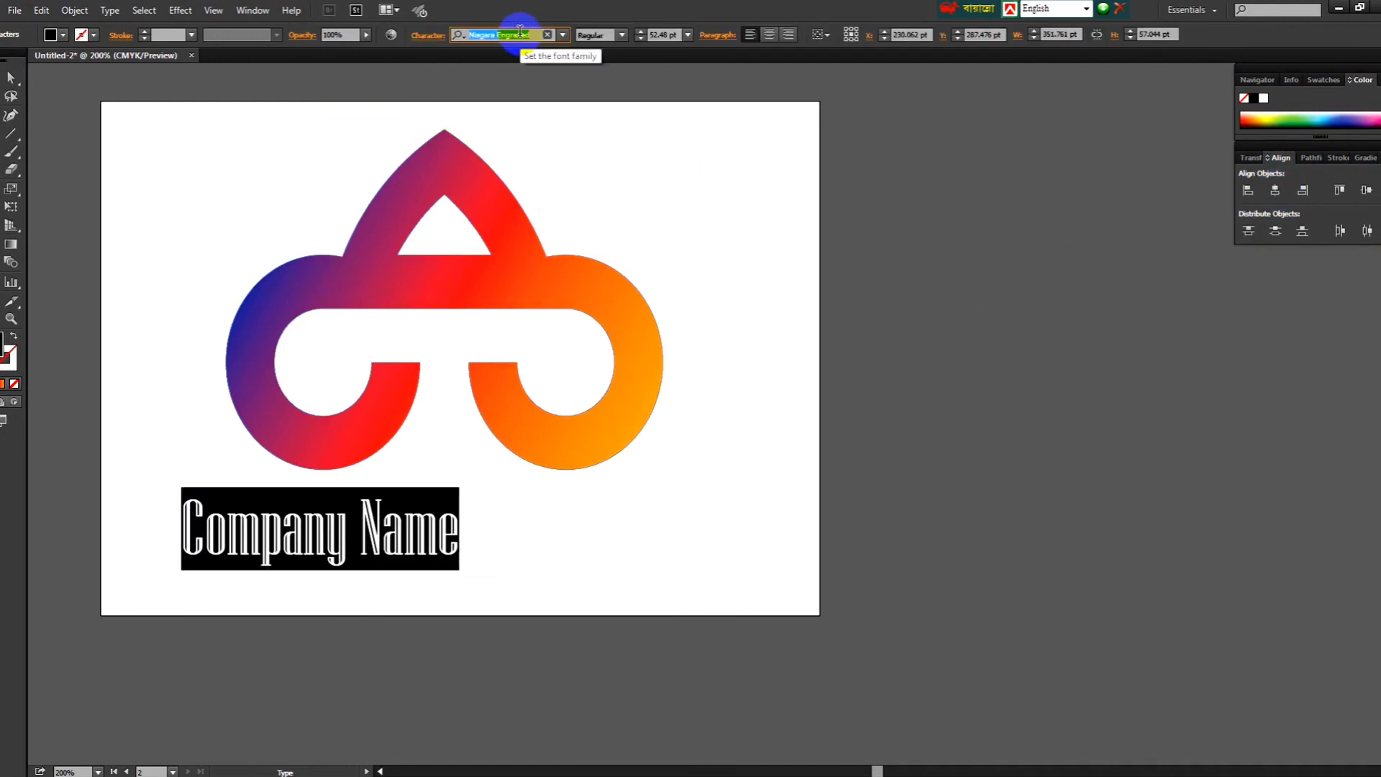
scroll(519, 32, down, 4)
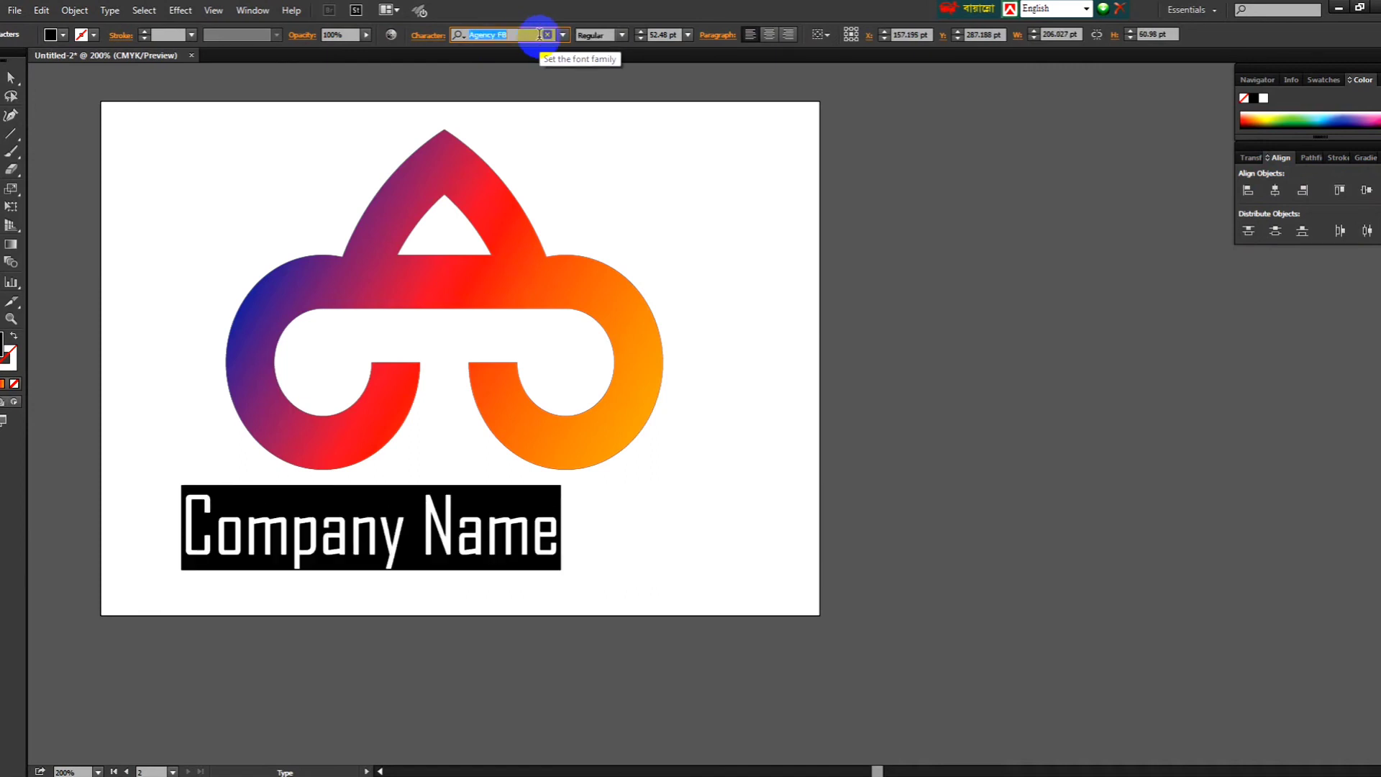
key(Down)
key(Down)
key(Down)
key(Down)
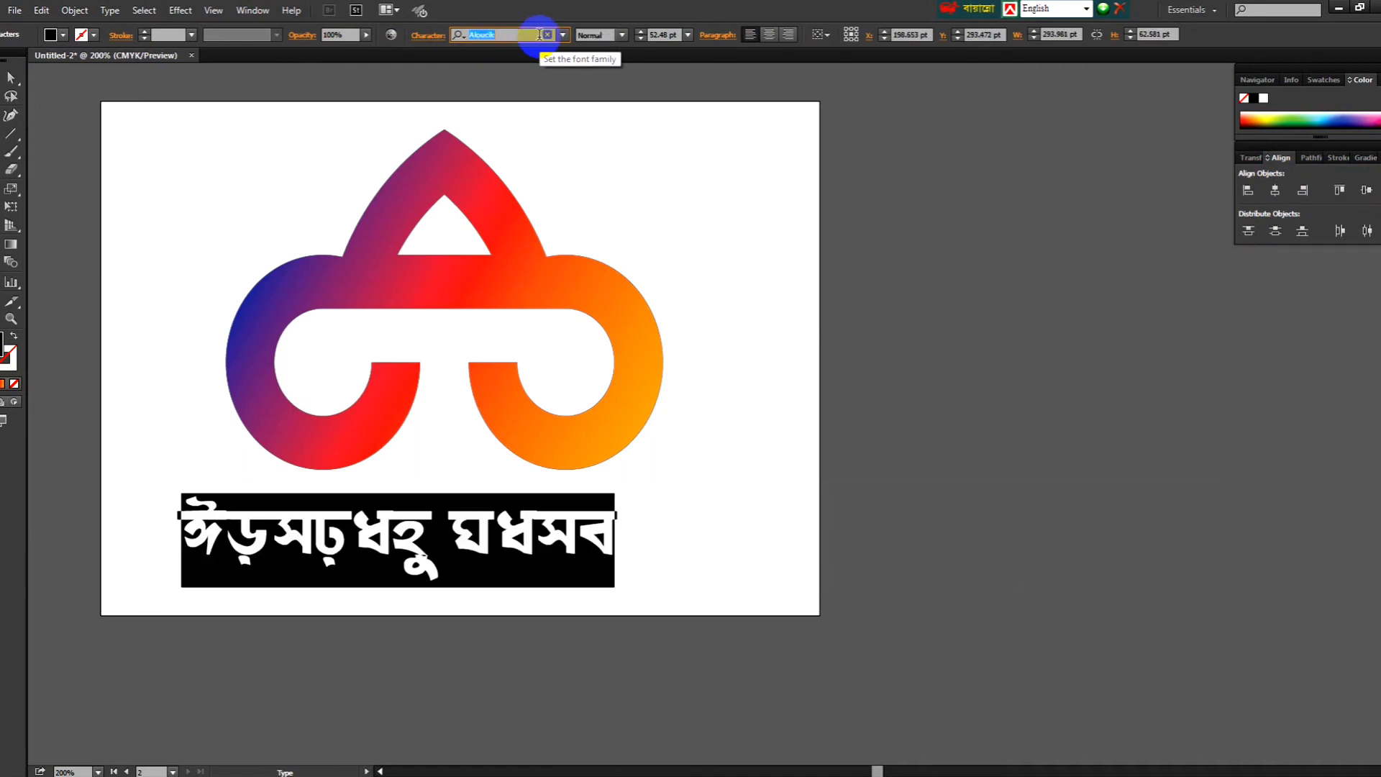
key(Down)
key(Down)
key(Down)
key(Down)
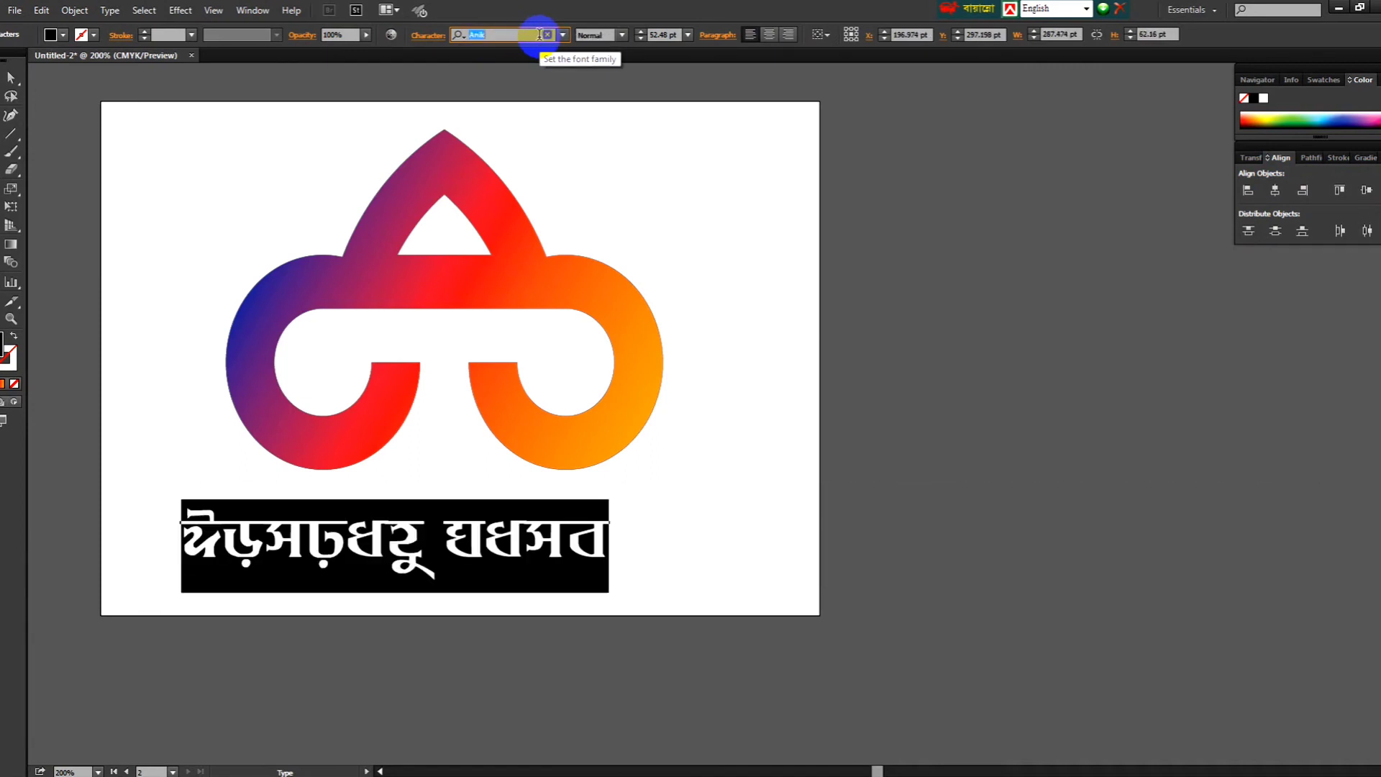
key(Up)
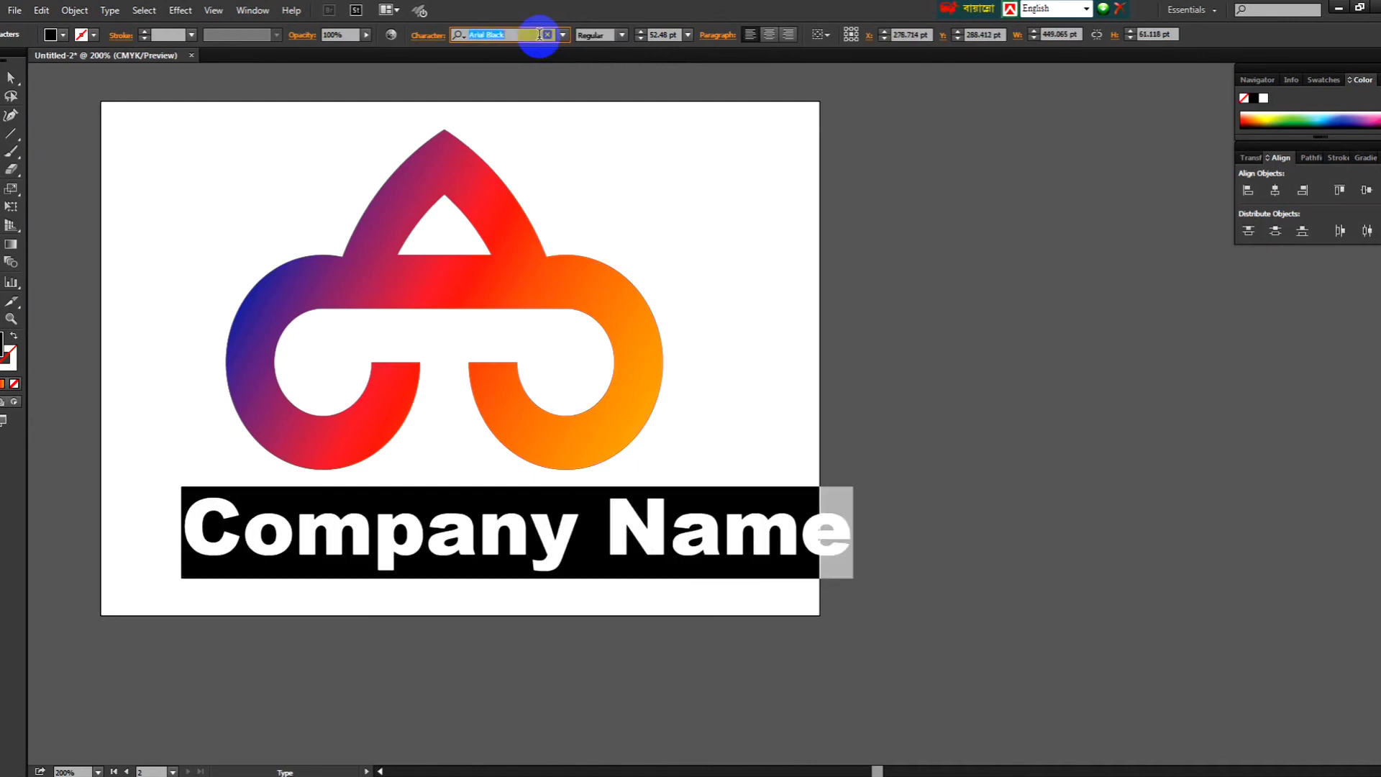
click(719, 531)
- Scale the Company Name text down to about 345 pt wide and centre it horizontally with the symbol
click(10, 77)
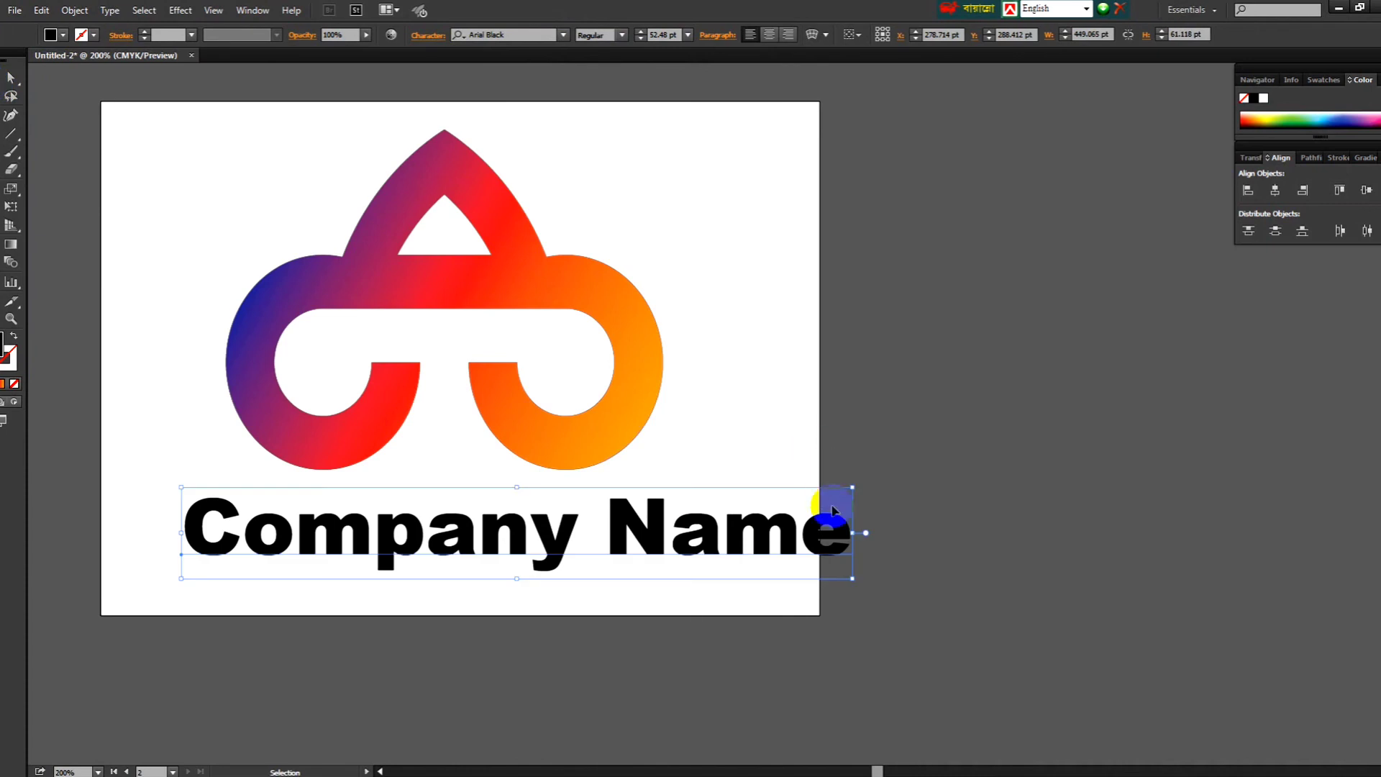
drag(853, 567, 744, 550)
drag(696, 314, 578, 552)
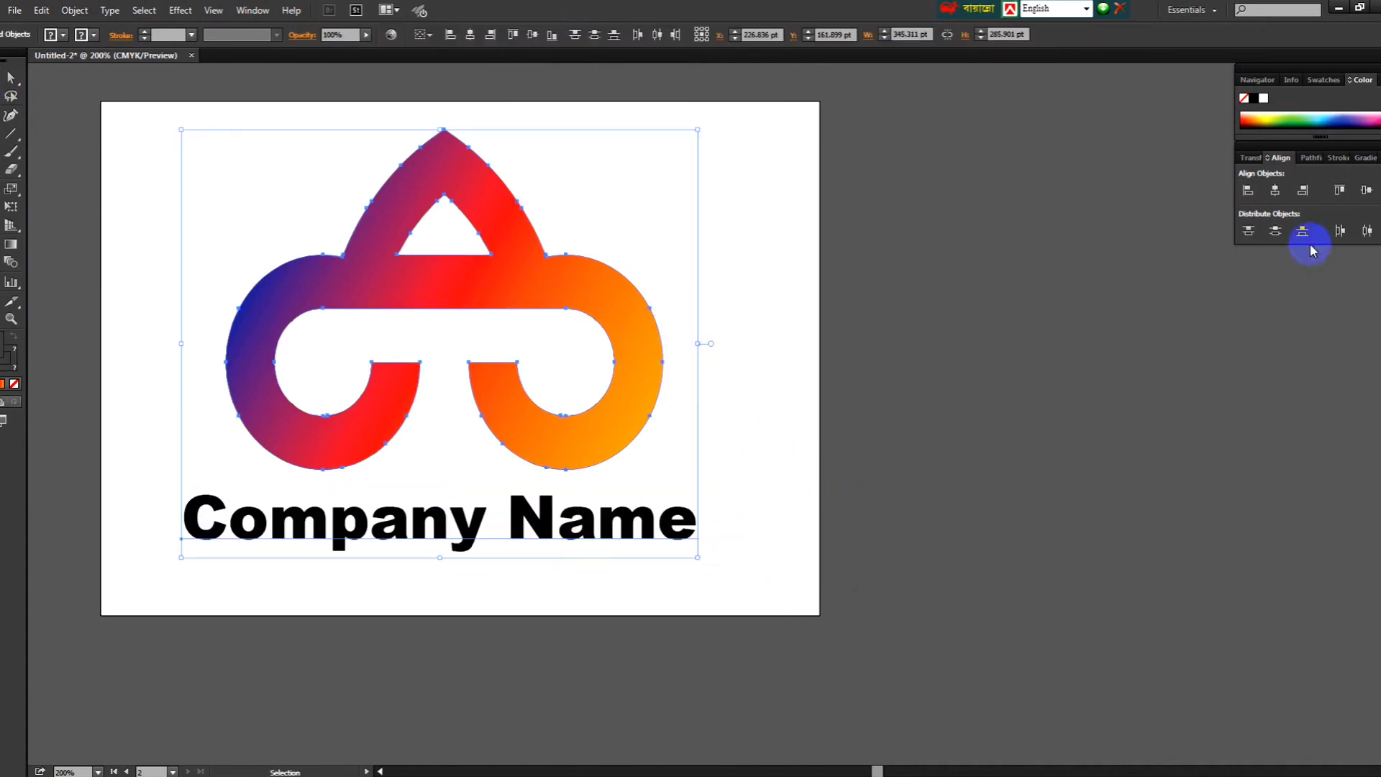
click(1275, 190)
click(638, 491)
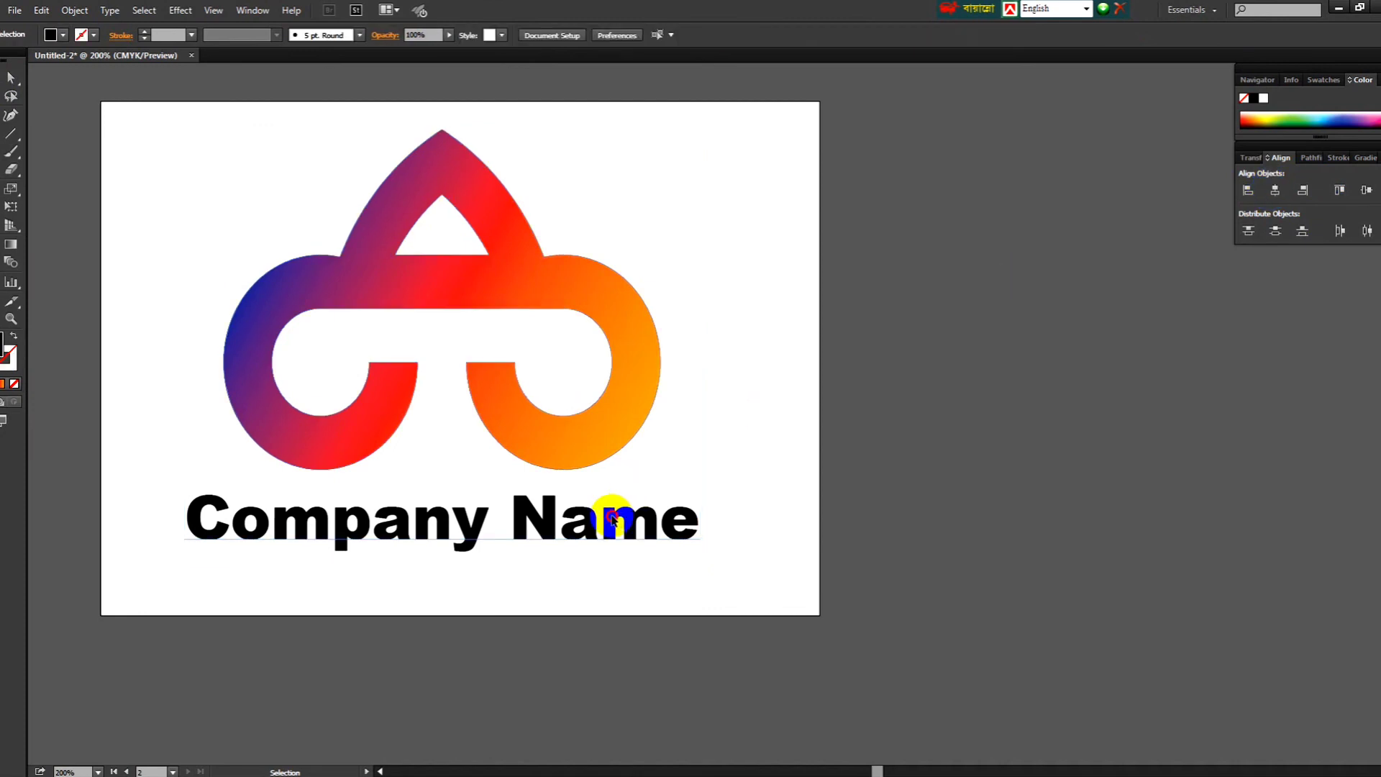
- Stretch the Company Name text slightly taller and convert it to outlines
click(579, 525)
drag(449, 564, 446, 573)
click(481, 635)
click(468, 555)
key(ctrl+shift+o)
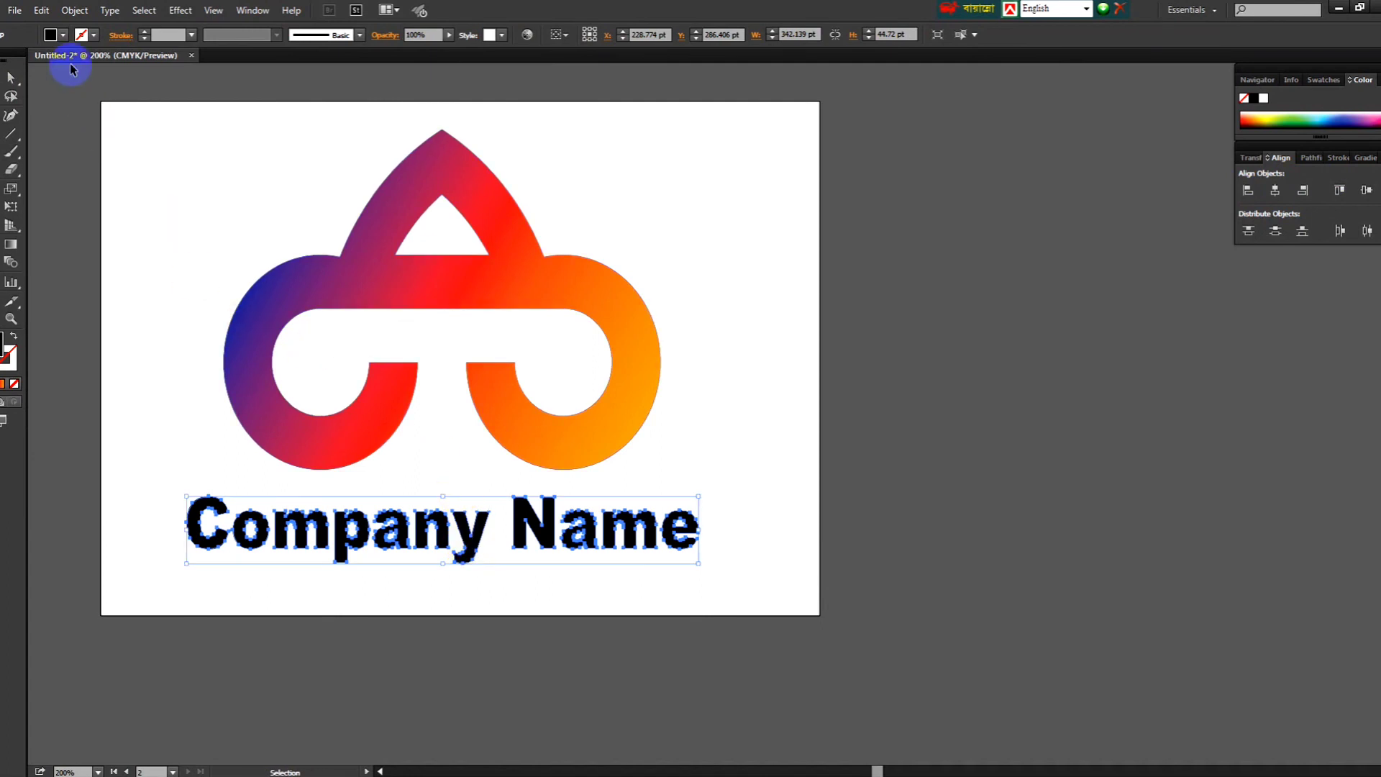
- Fill the outlined Company Name lettering with purple
click(62, 36)
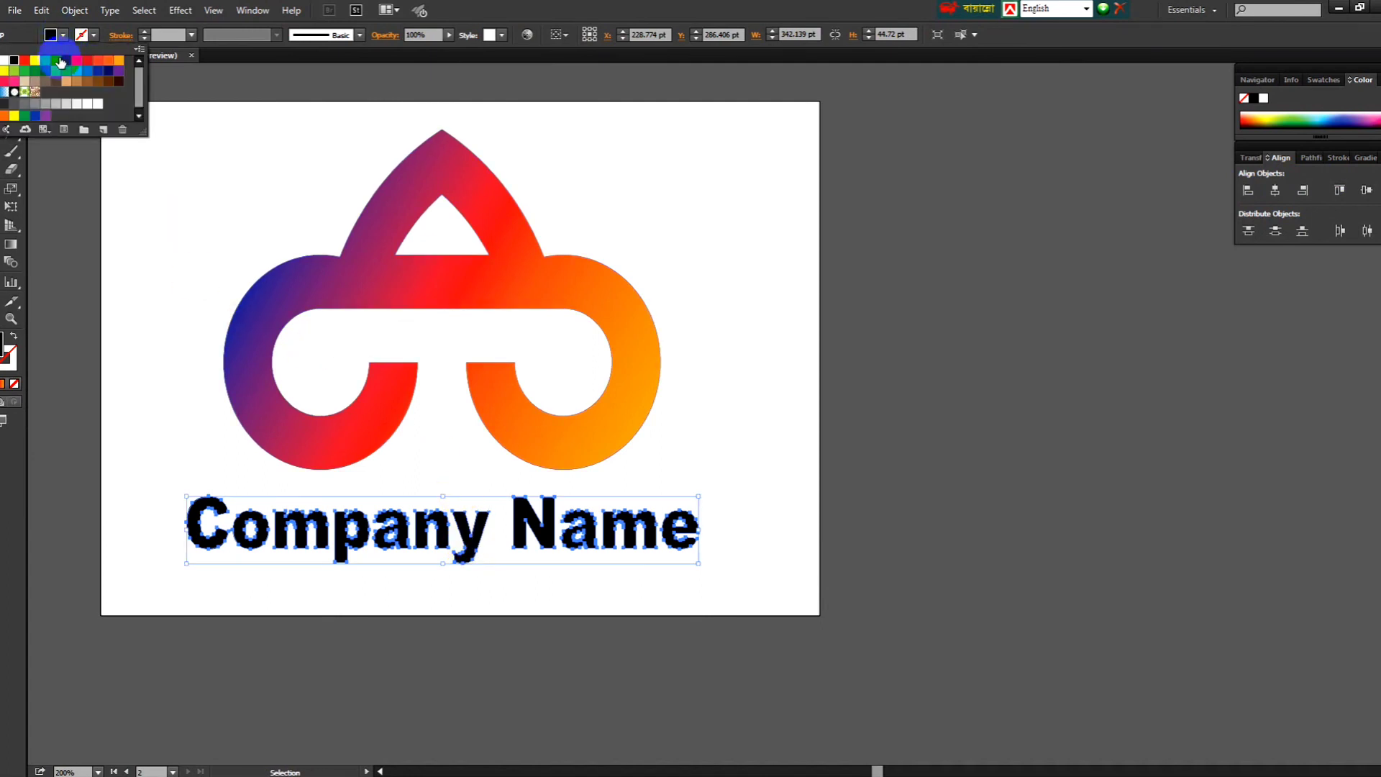
click(54, 117)
click(86, 241)
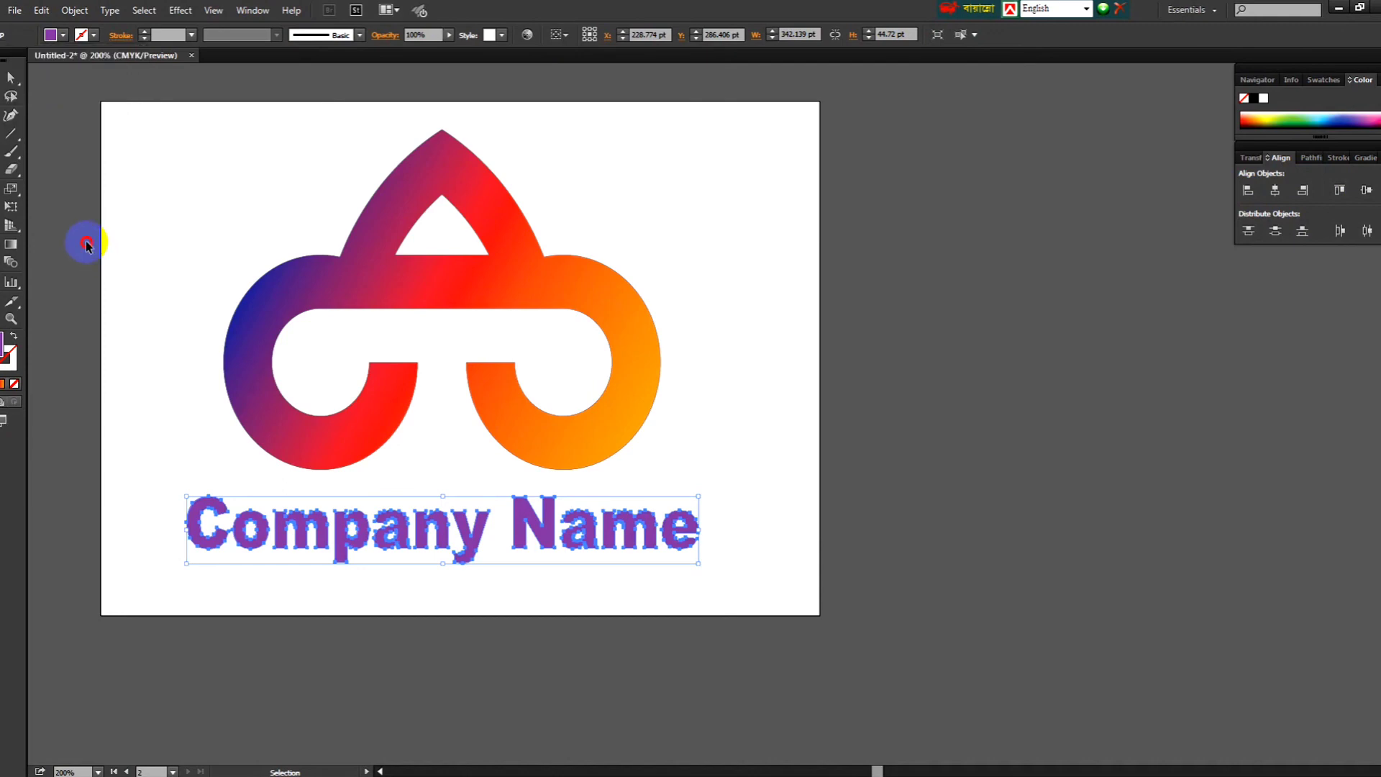
key(ctrl+minus)
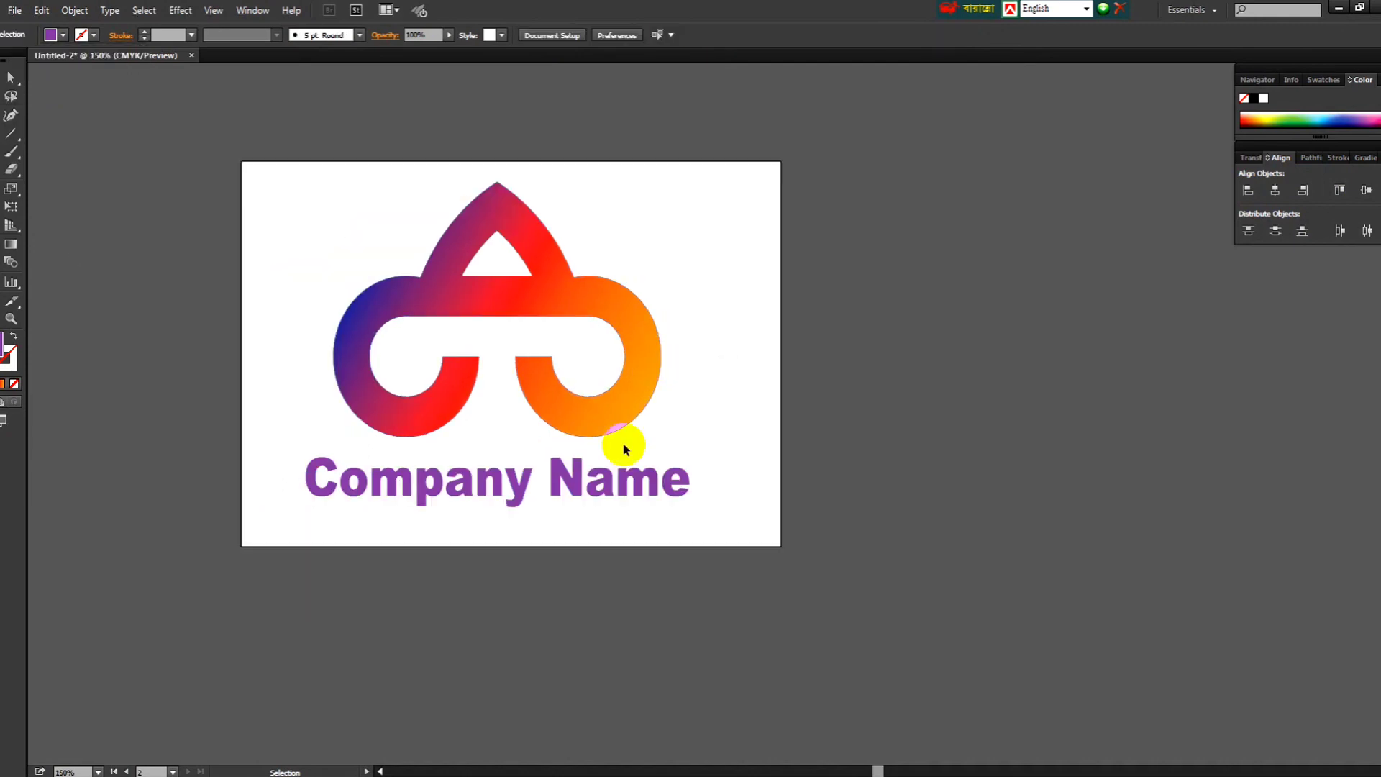
- Nudge the outlined Company Name lettering 2 pt up and 1 pt to the right
click(599, 483)
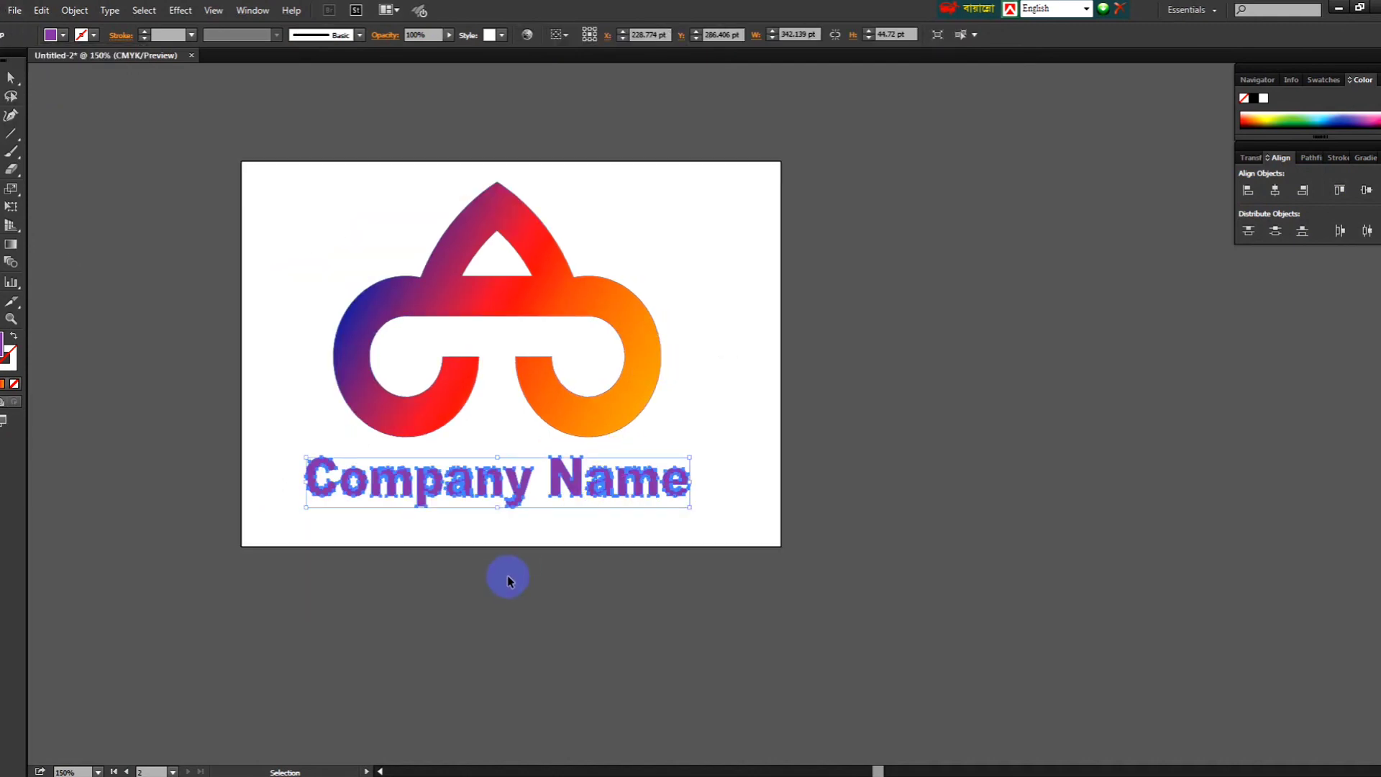
key(Up)
key(Up)
key(Right)
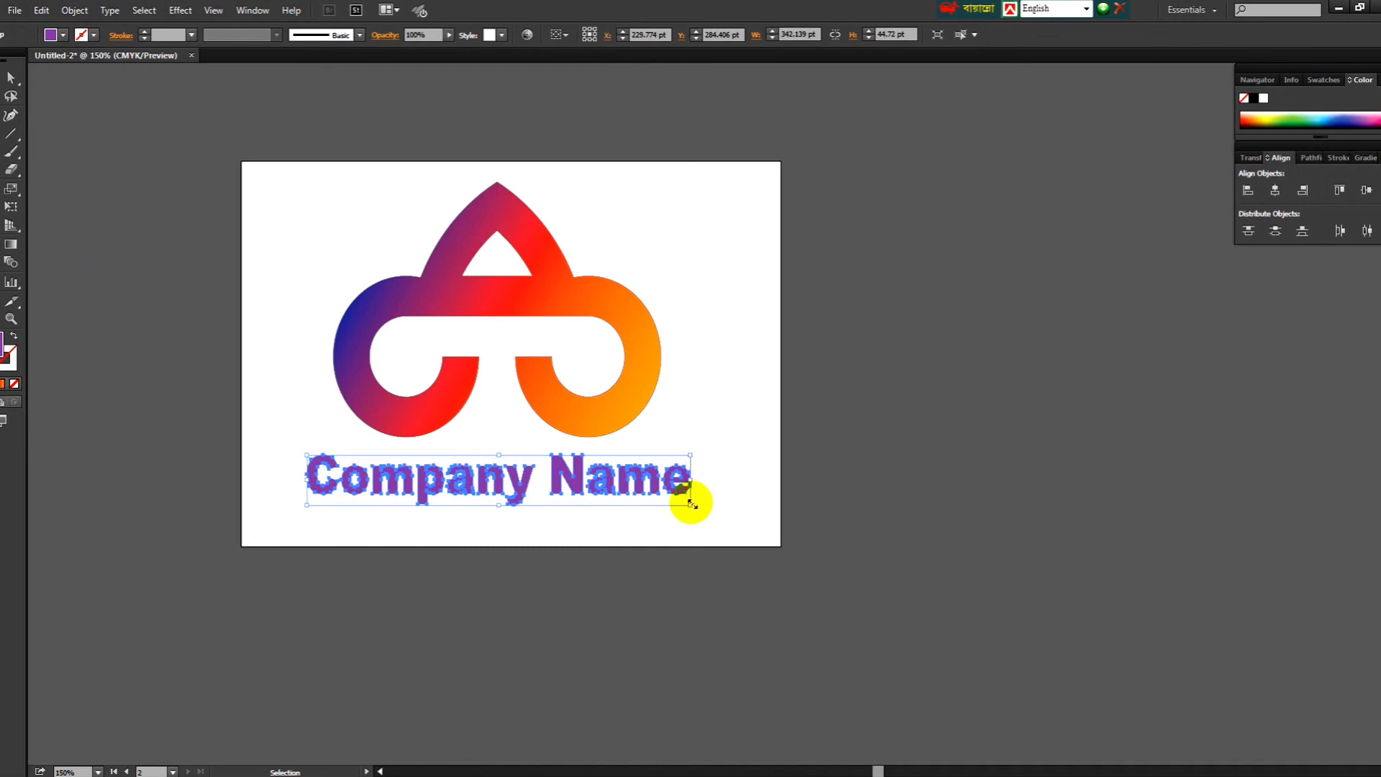
- Scale the Company Name lettering proportionally to the same width as the symbol, 292.362 pt
click(636, 396)
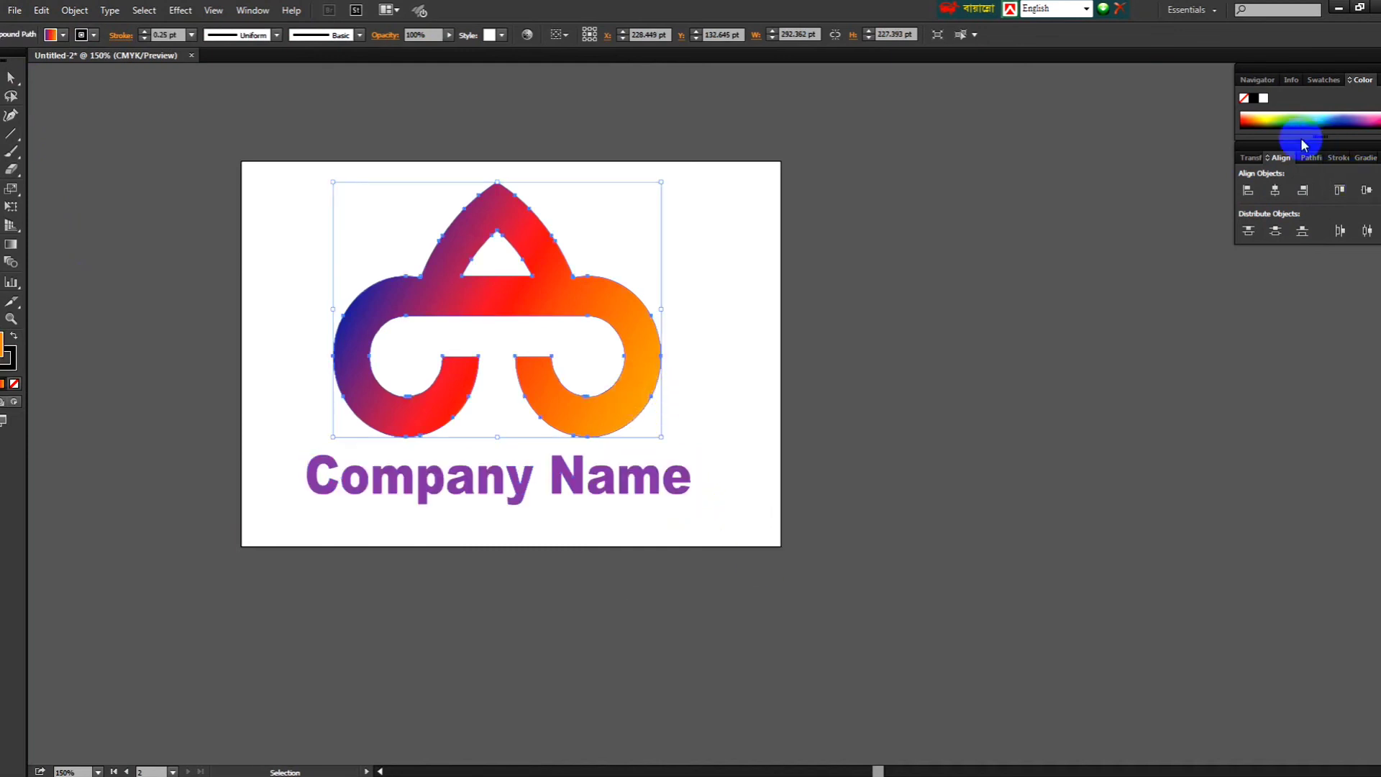
click(1250, 158)
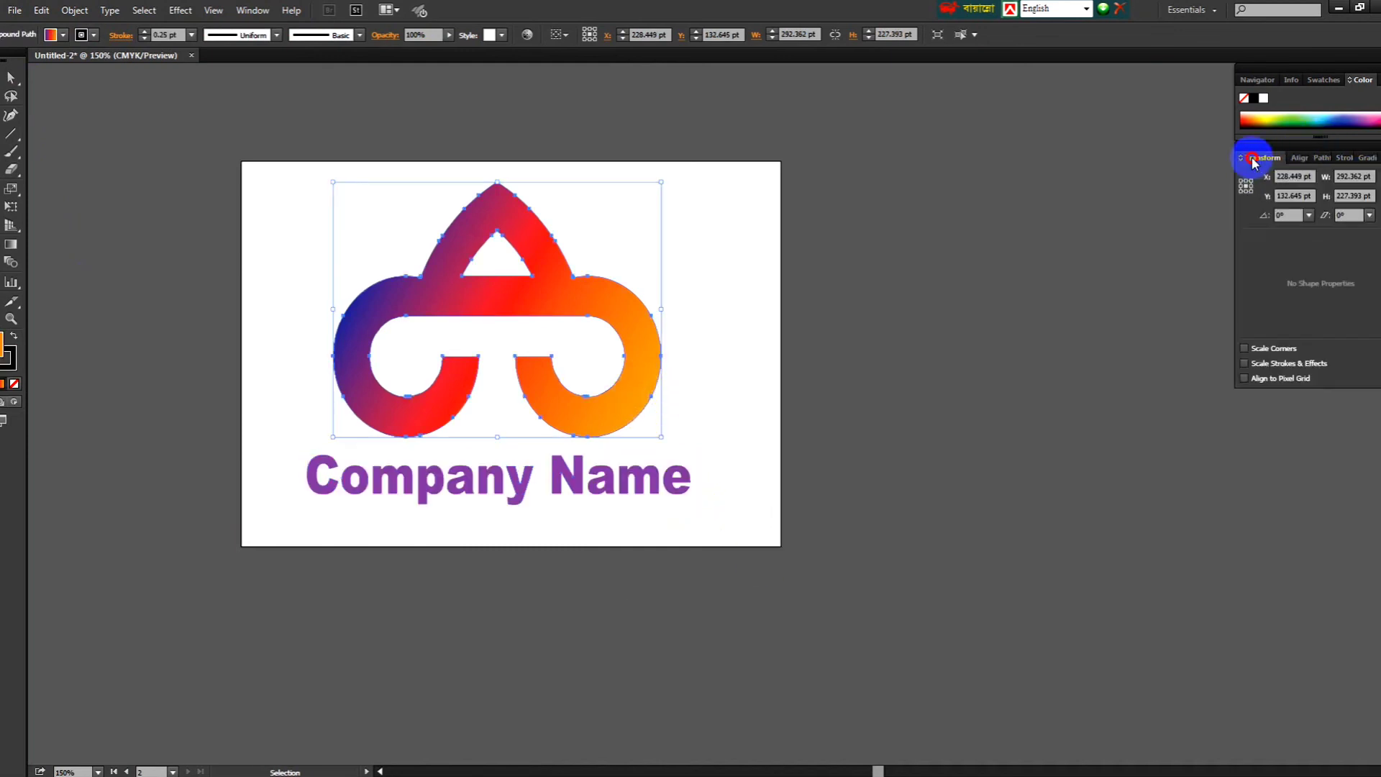
click(1373, 175)
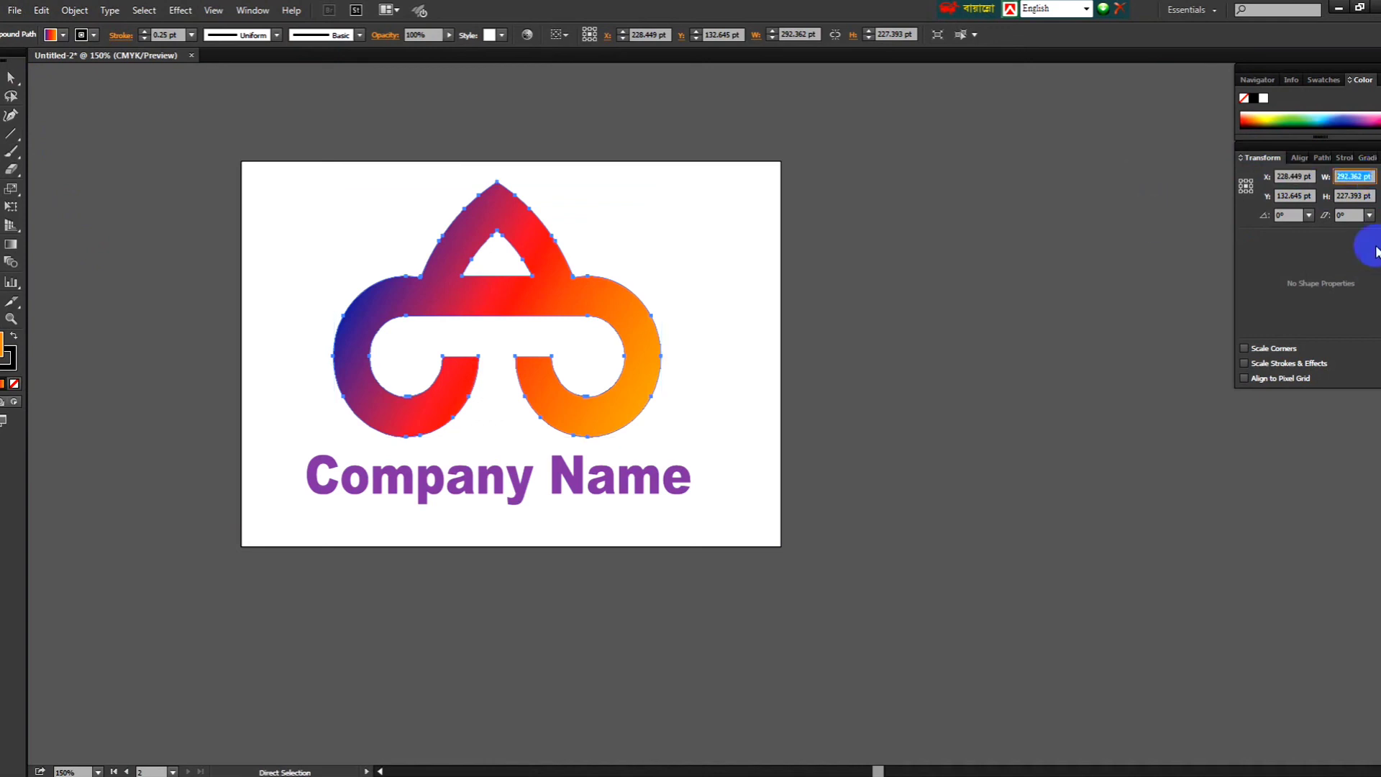
click(896, 407)
click(684, 489)
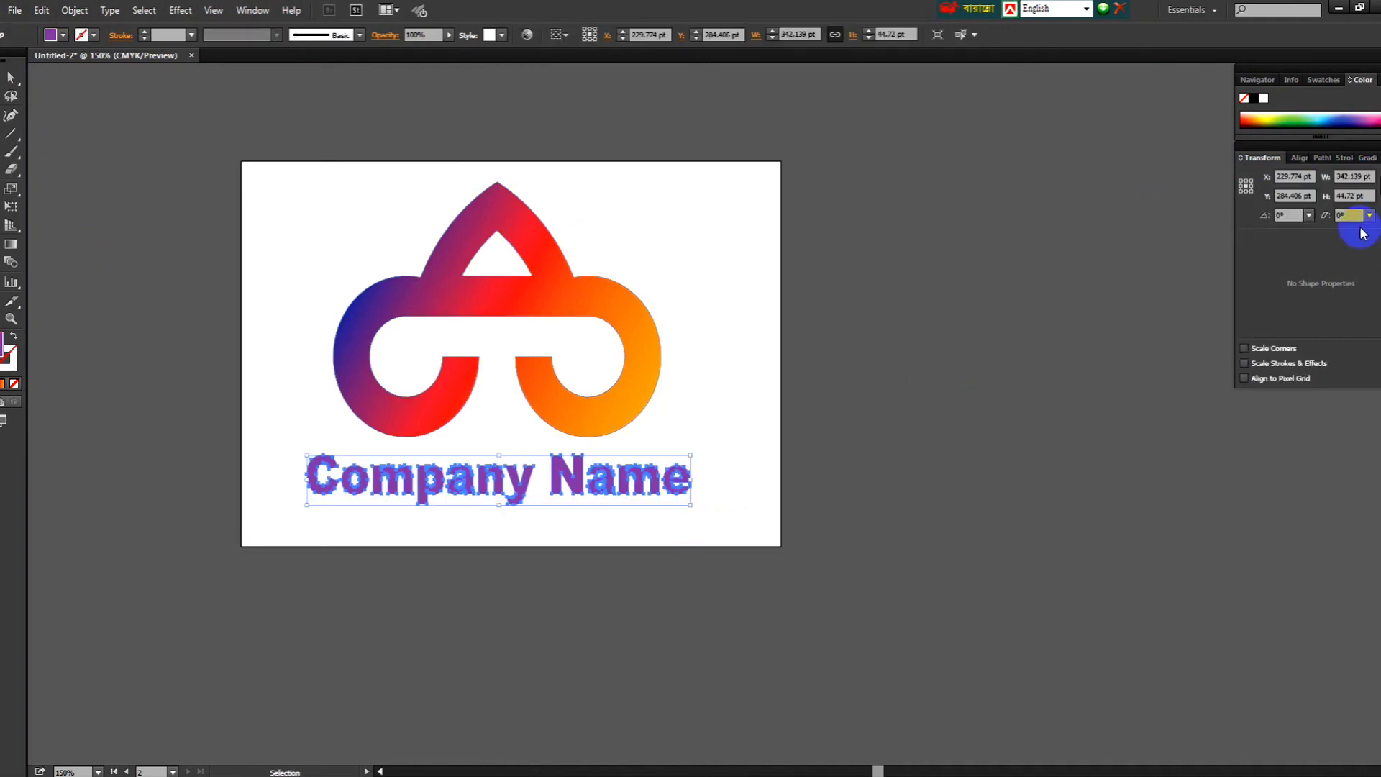
click(1370, 175)
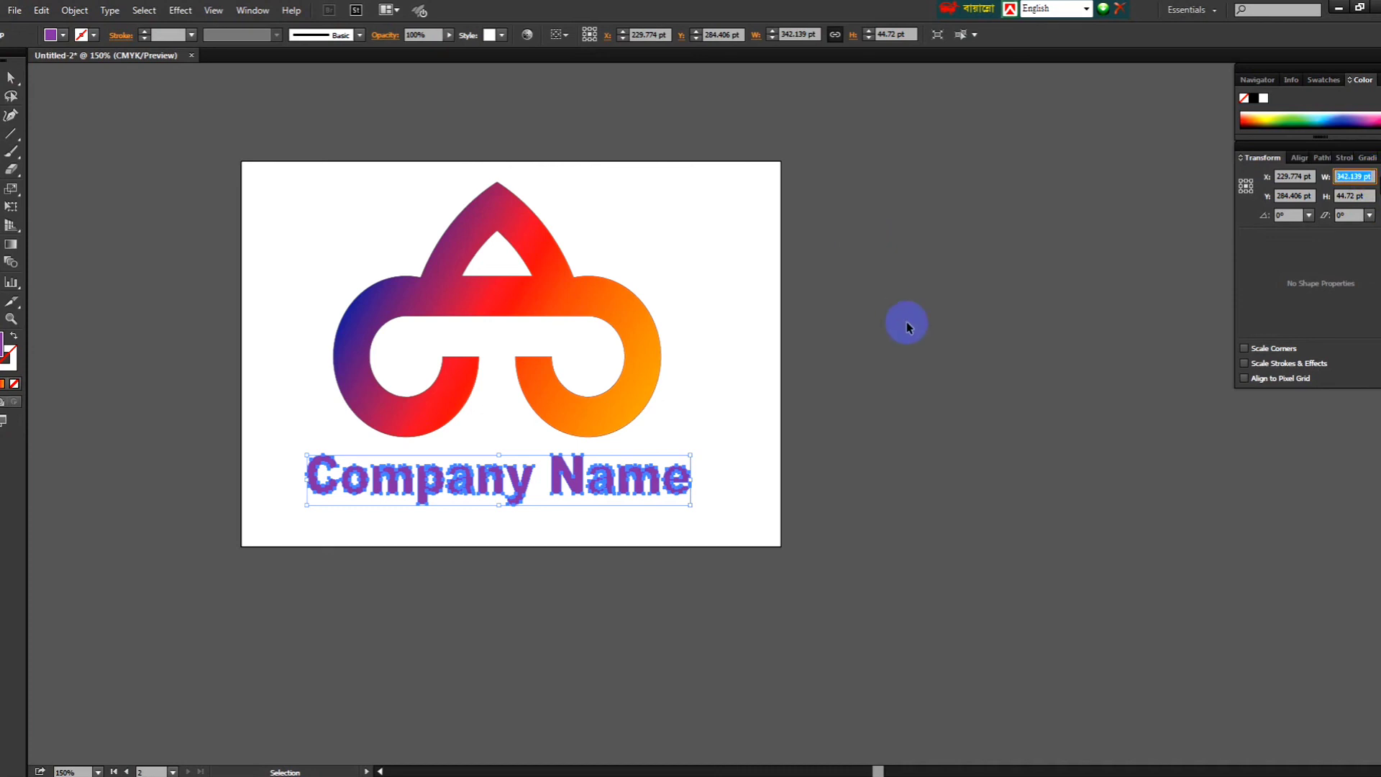
click(866, 415)
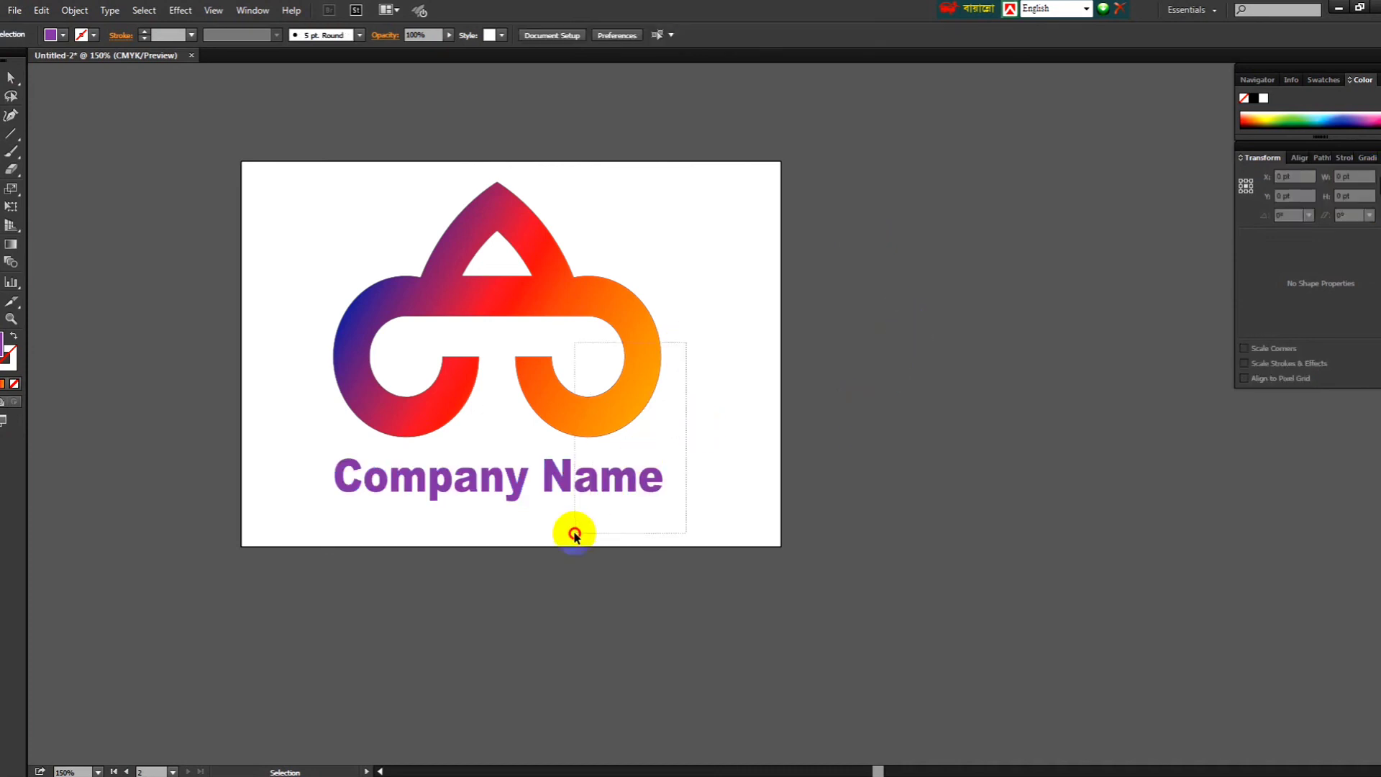
- Select the symbol and the Company Name lettering together and align them on their horizontal centres
key(ctrl+a)
click(1371, 176)
click(1300, 158)
click(1271, 190)
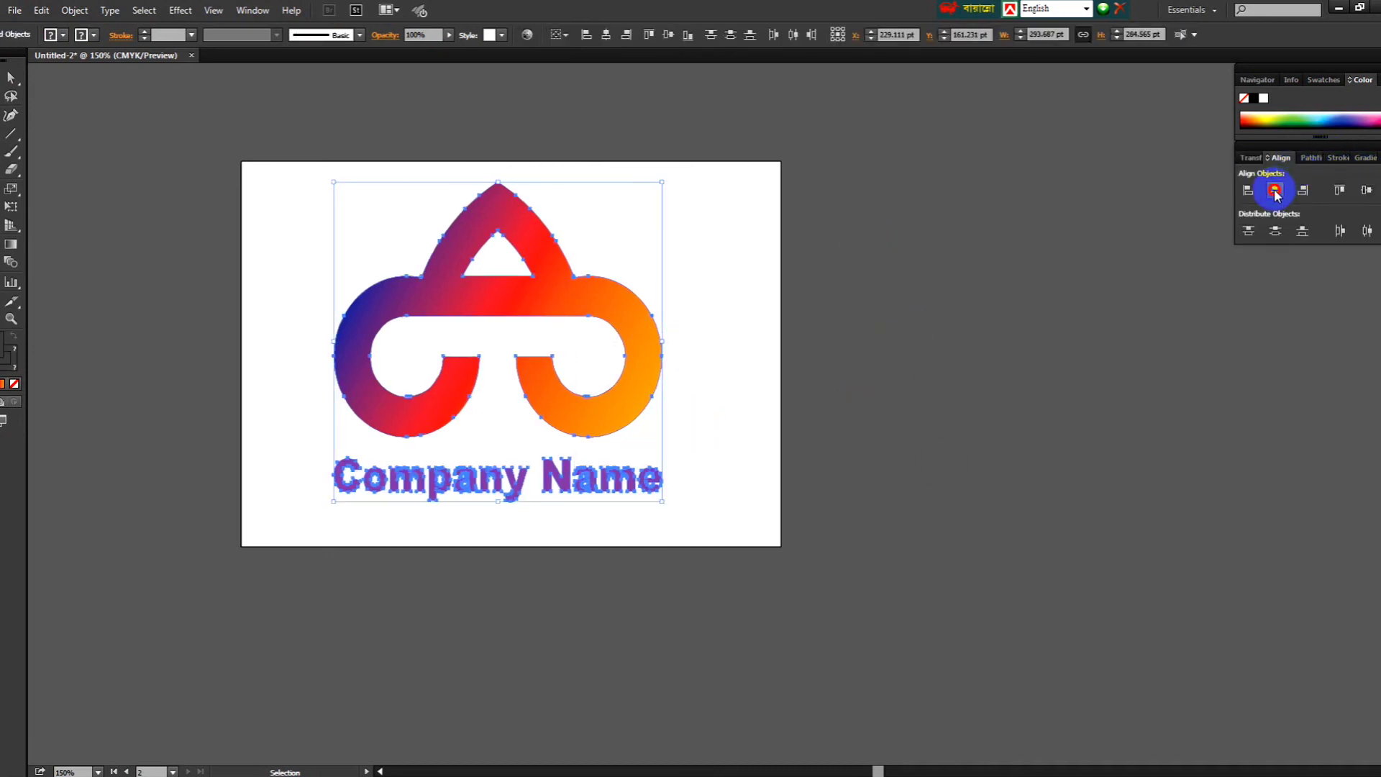